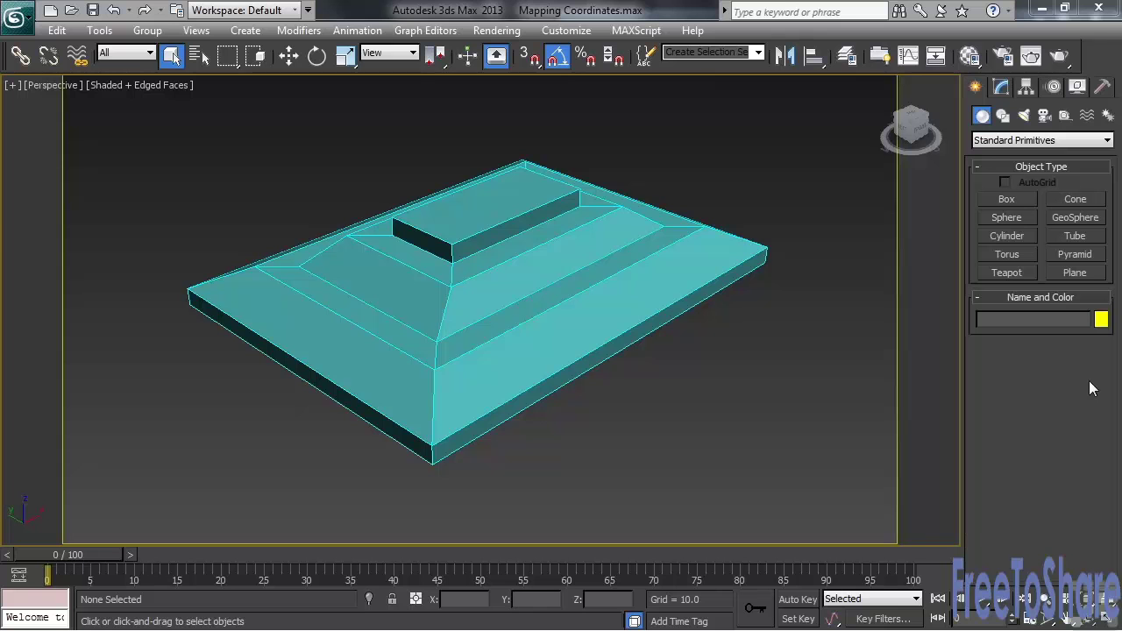
Step: Select the stepped box model, show its modifier stack and hide the selection brackets around it
{"action": "left_click", "coordinate": [689, 295]}
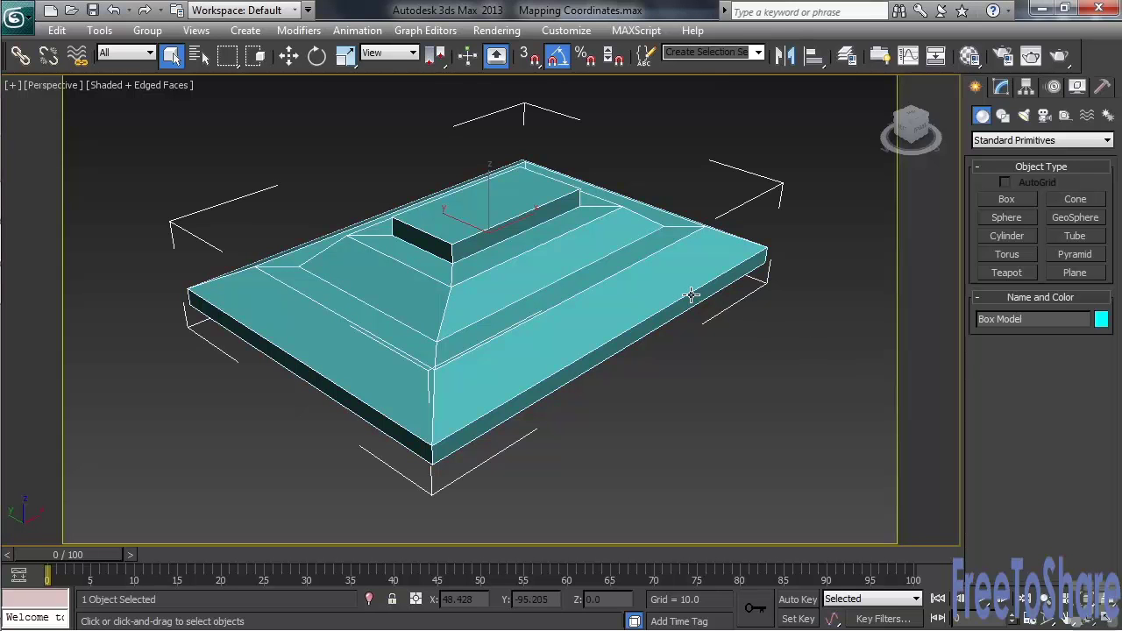
{"action": "left_click", "coordinate": [1001, 86]}
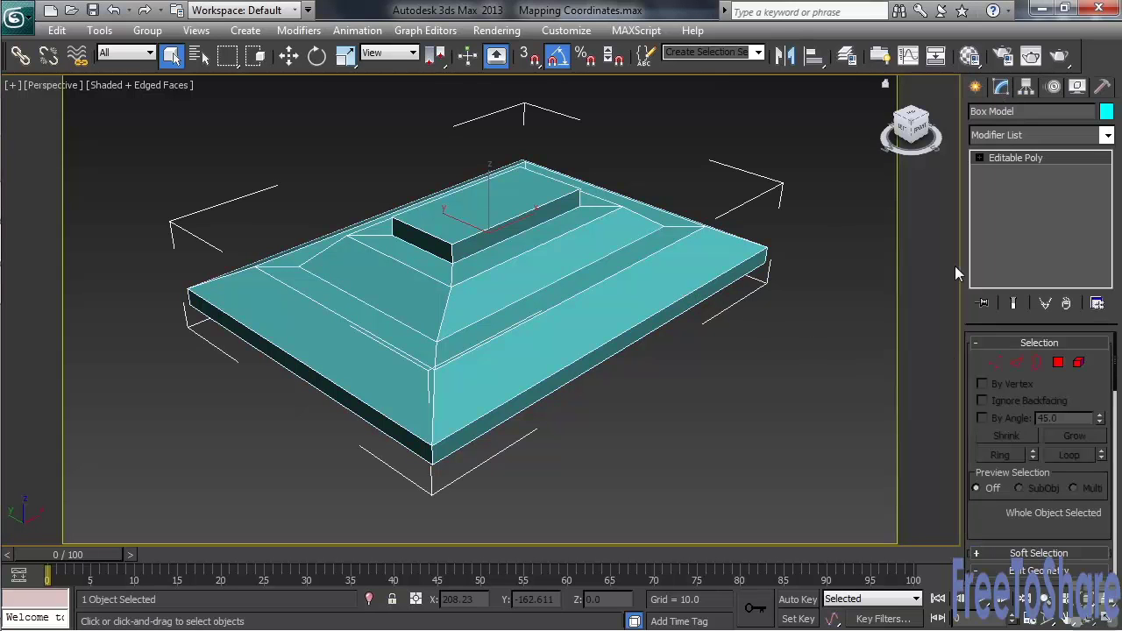
{"action": "key", "text": "j"}
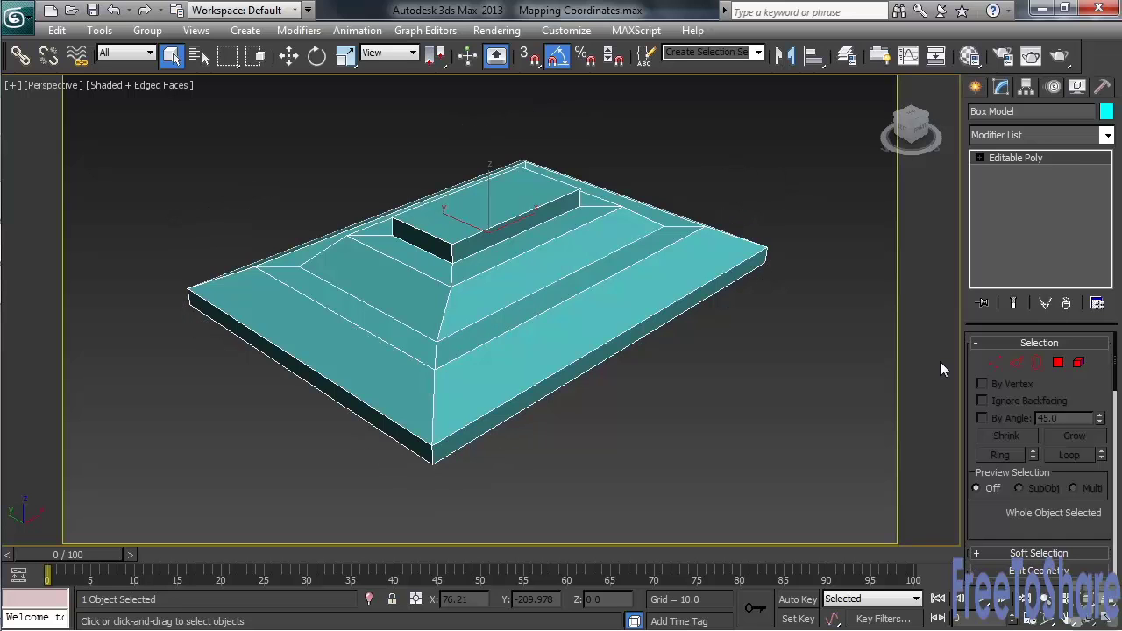
Step: Assign the Brick material to the box model and render the perspective view despite the missing map coordinates
{"action": "left_click", "coordinate": [970, 56]}
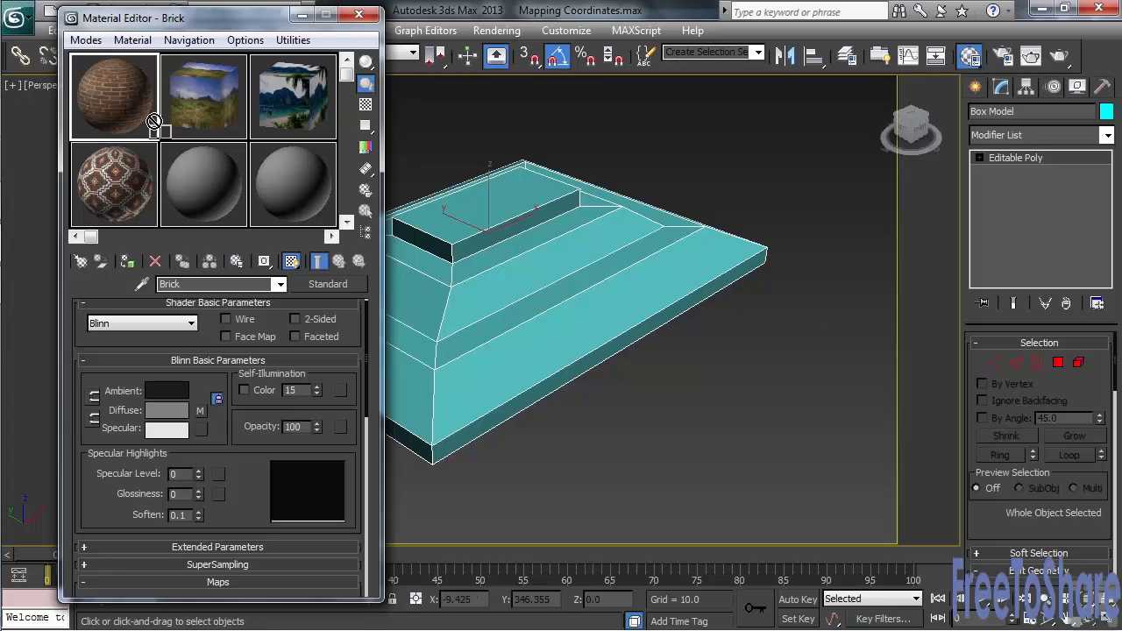
{"action": "left_click_drag", "start_coordinate": [481, 289], "coordinate": [517, 304]}
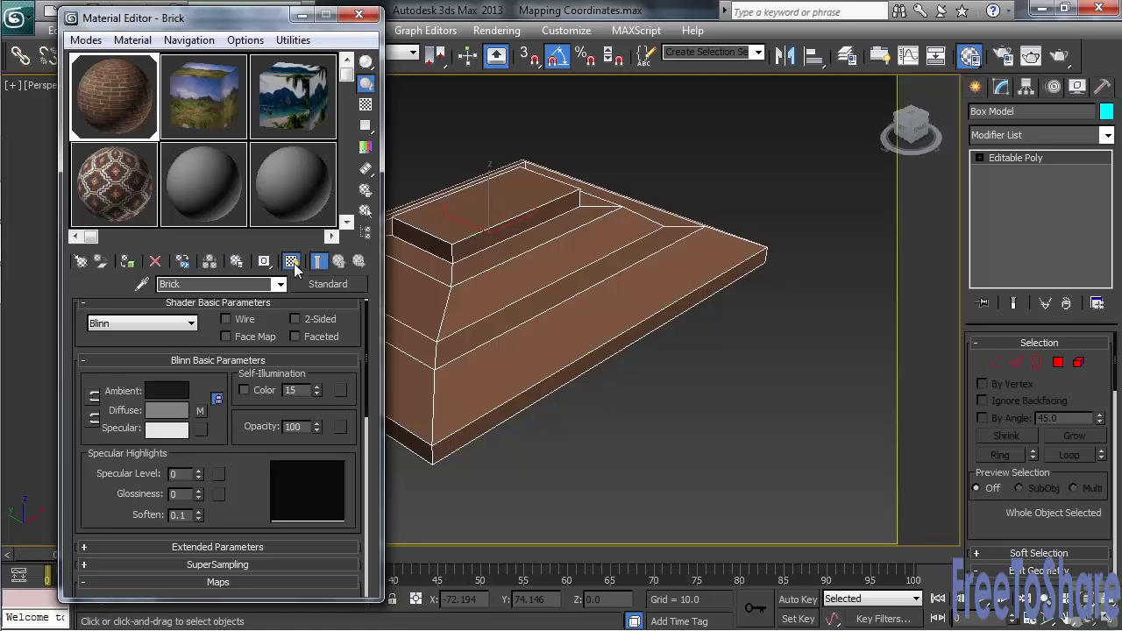
{"action": "left_click", "coordinate": [1059, 55]}
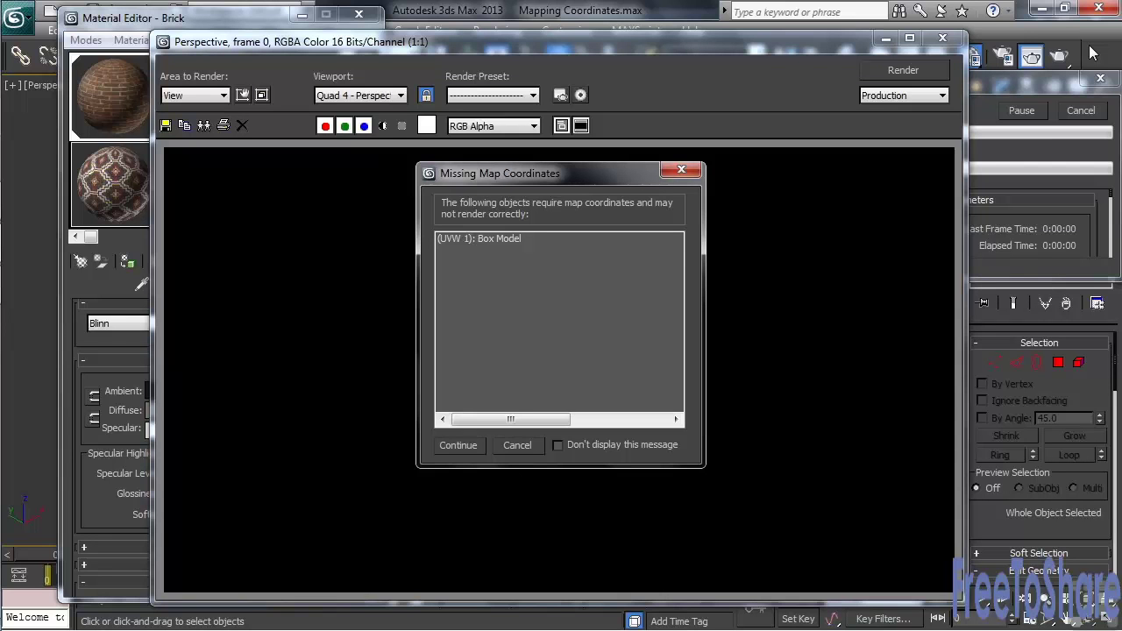
{"action": "left_click", "coordinate": [468, 448]}
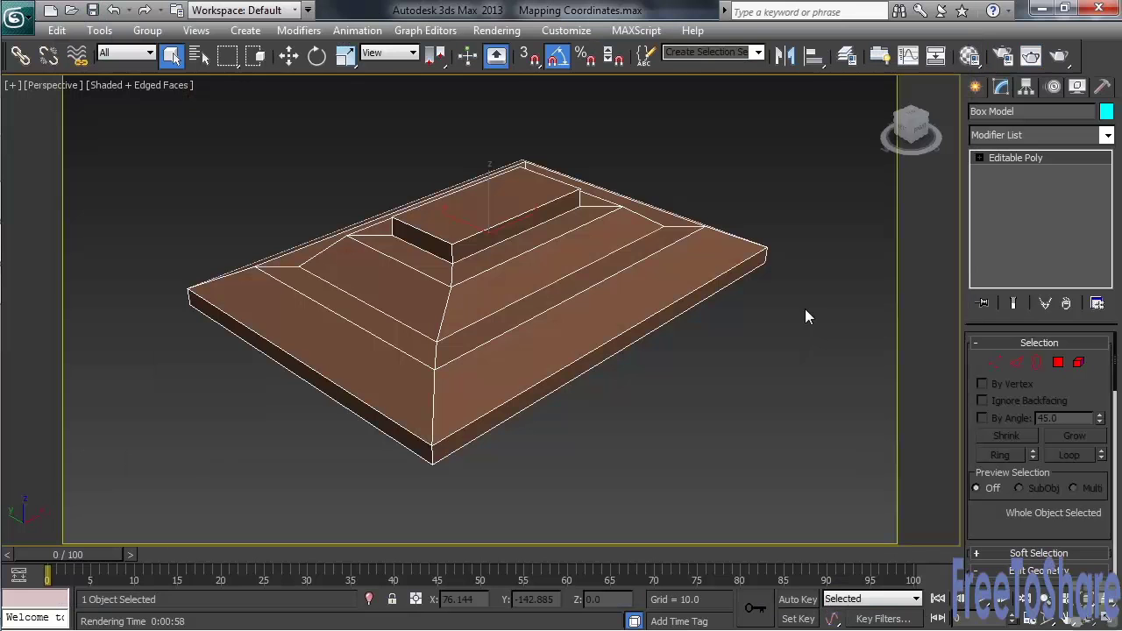
Step: Add a UVW Map modifier to the brick-textured box model
{"action": "left_click", "coordinate": [1108, 135]}
{"action": "left_click_drag", "start_coordinate": [1105, 184], "coordinate": [1104, 474]}
{"action": "left_click", "coordinate": [1041, 449]}
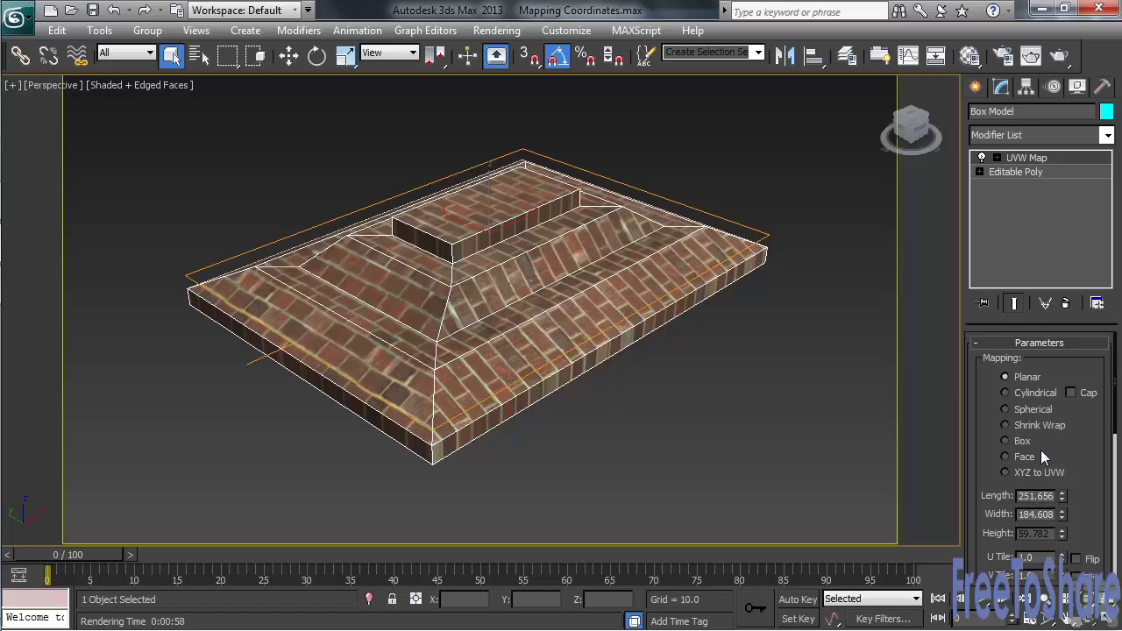
Step: Check the brick mapping on the box model in the viewport and in a render of the perspective view
{"action": "left_click", "coordinate": [840, 458]}
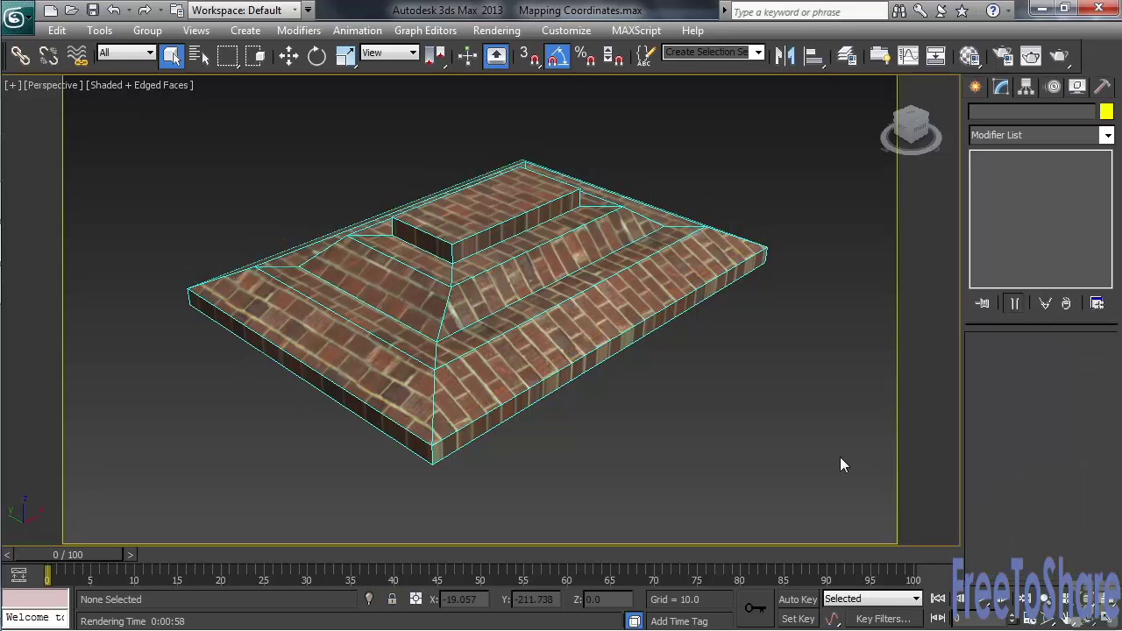
{"action": "left_click", "coordinate": [581, 396]}
{"action": "mouse_move", "coordinate": [580, 396]}
{"action": "middle_mouse_down", "text": "alt"}
{"action": "mouse_move", "coordinate": [558, 209]}
{"action": "mouse_move", "coordinate": [439, 204]}
{"action": "mouse_move", "coordinate": [423, 402]}
{"action": "mouse_move", "coordinate": [483, 448]}
{"action": "mouse_move", "coordinate": [567, 447]}
{"action": "mouse_move", "coordinate": [590, 405]}
{"action": "middle_mouse_up", "text": "alt"}
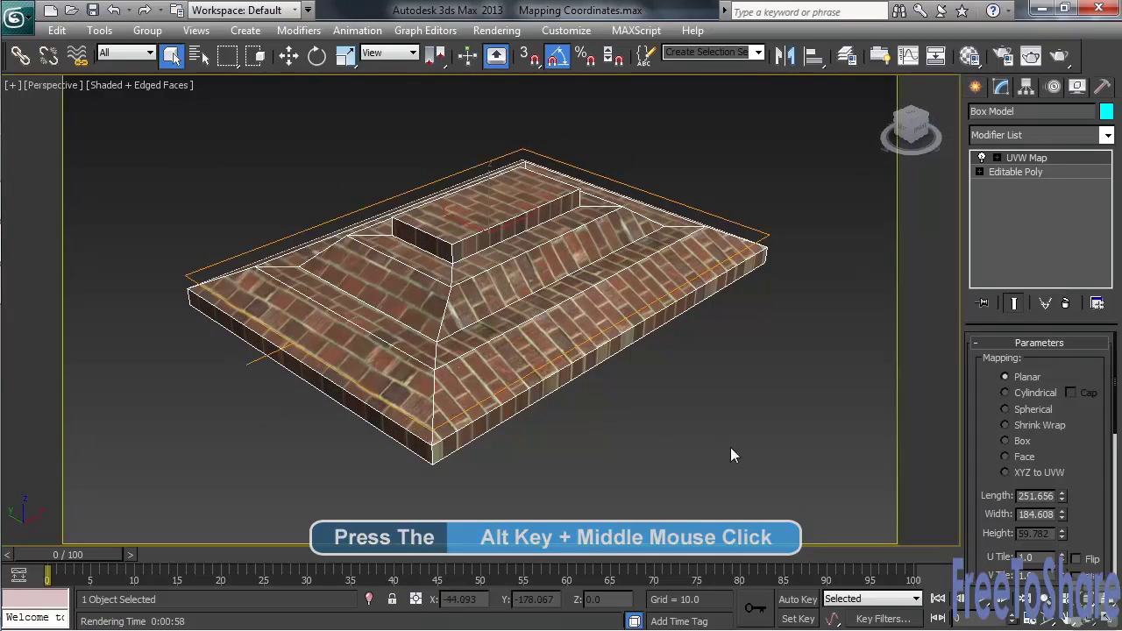
{"action": "left_click", "coordinate": [1059, 56]}
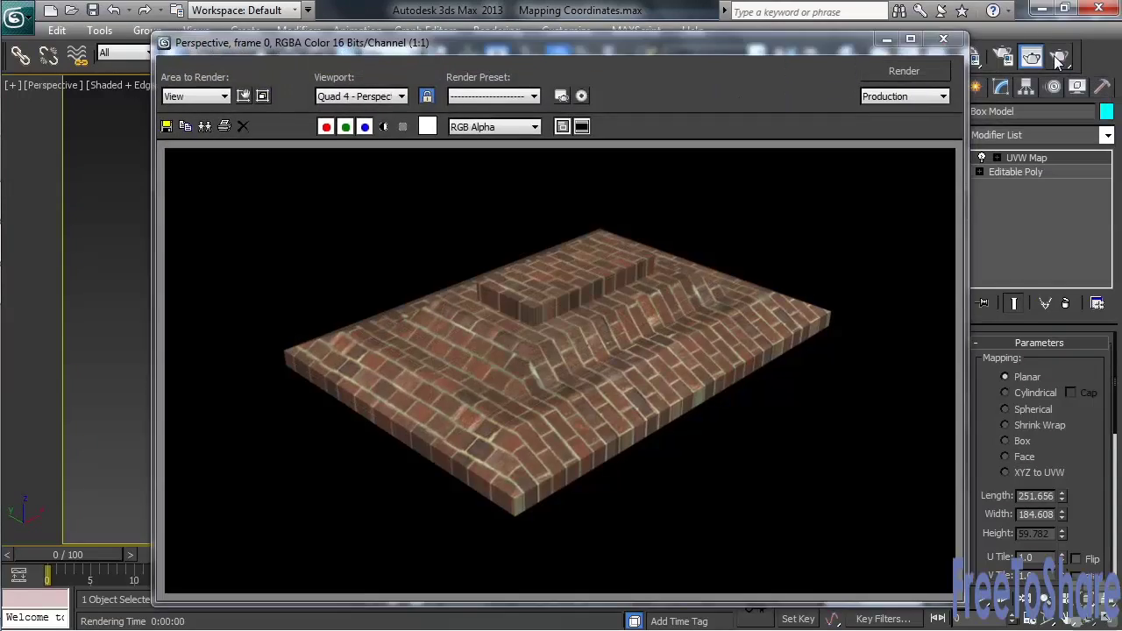
{"action": "left_click", "coordinate": [945, 40]}
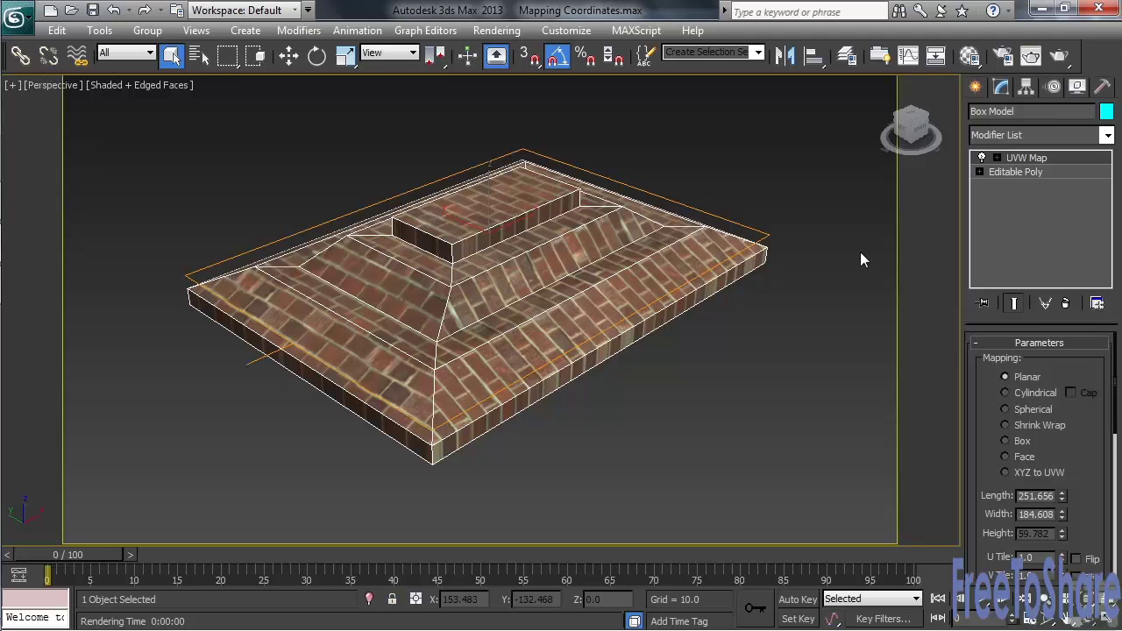
Step: Delete the box model and unhide the Cube object by name
{"action": "key", "text": "Delete"}
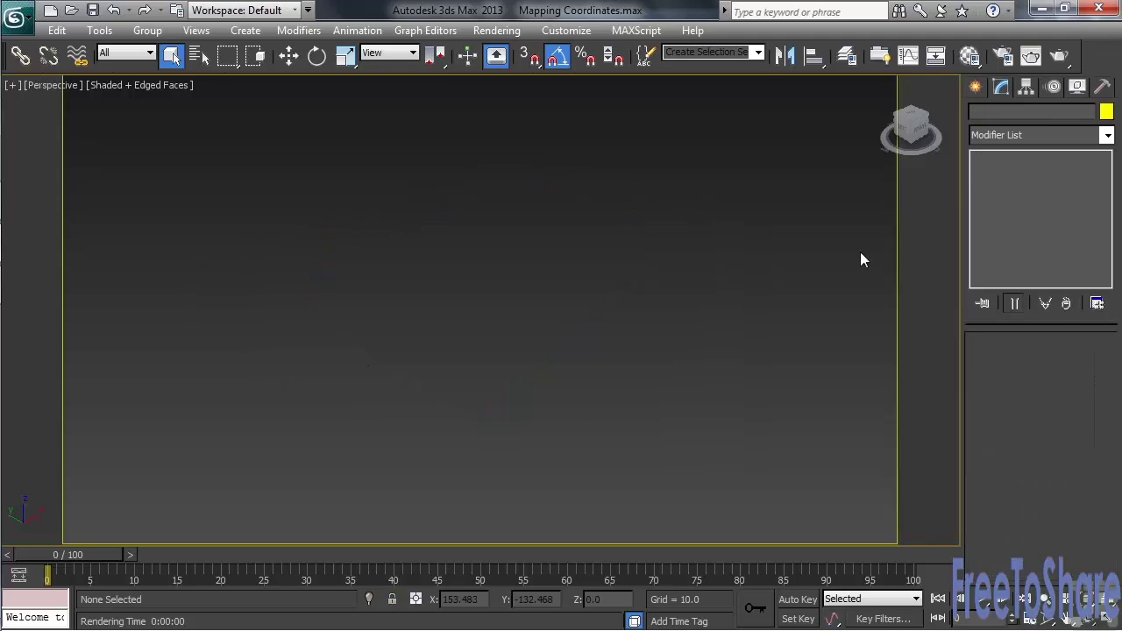
{"action": "right_click", "coordinate": [862, 259]}
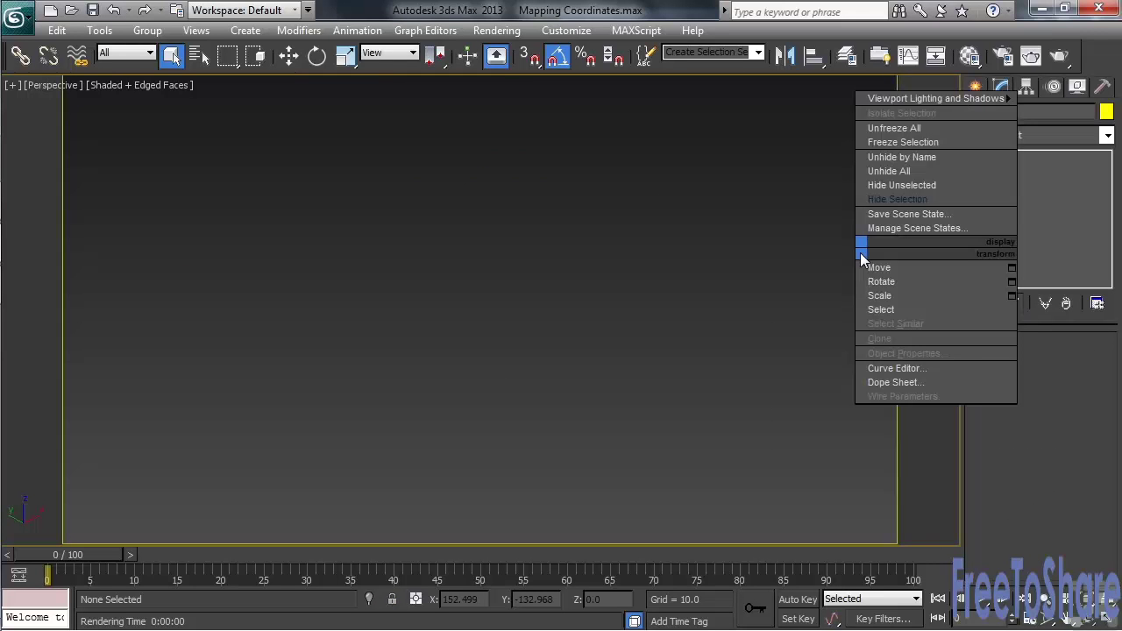
{"action": "left_click", "coordinate": [886, 158]}
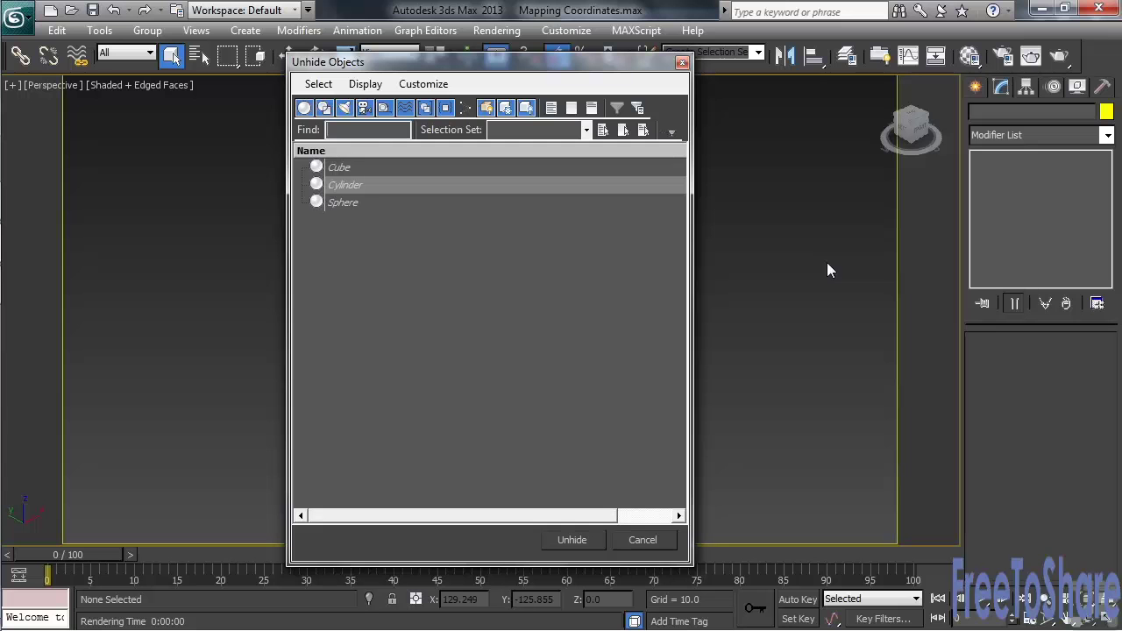
{"action": "double_click", "coordinate": [338, 167]}
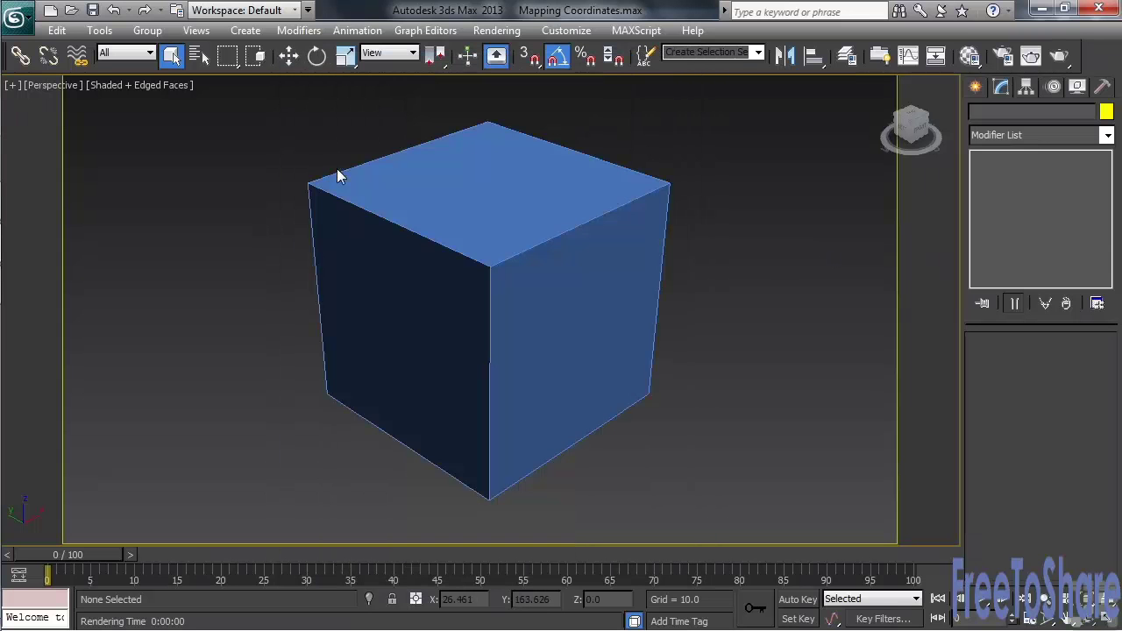
Step: Select the cube and add a UVW Map modifier to it
{"action": "left_click", "coordinate": [649, 383]}
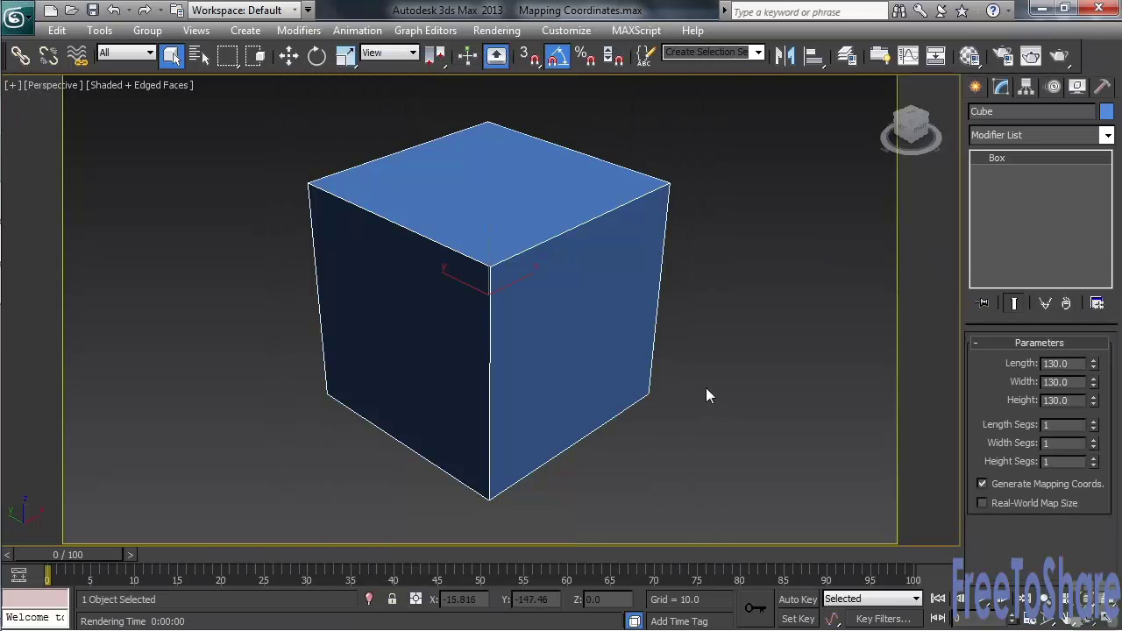
{"action": "left_click", "coordinate": [1107, 135]}
{"action": "left_click_drag", "start_coordinate": [1108, 185], "coordinate": [1105, 484]}
{"action": "left_click", "coordinate": [995, 544]}
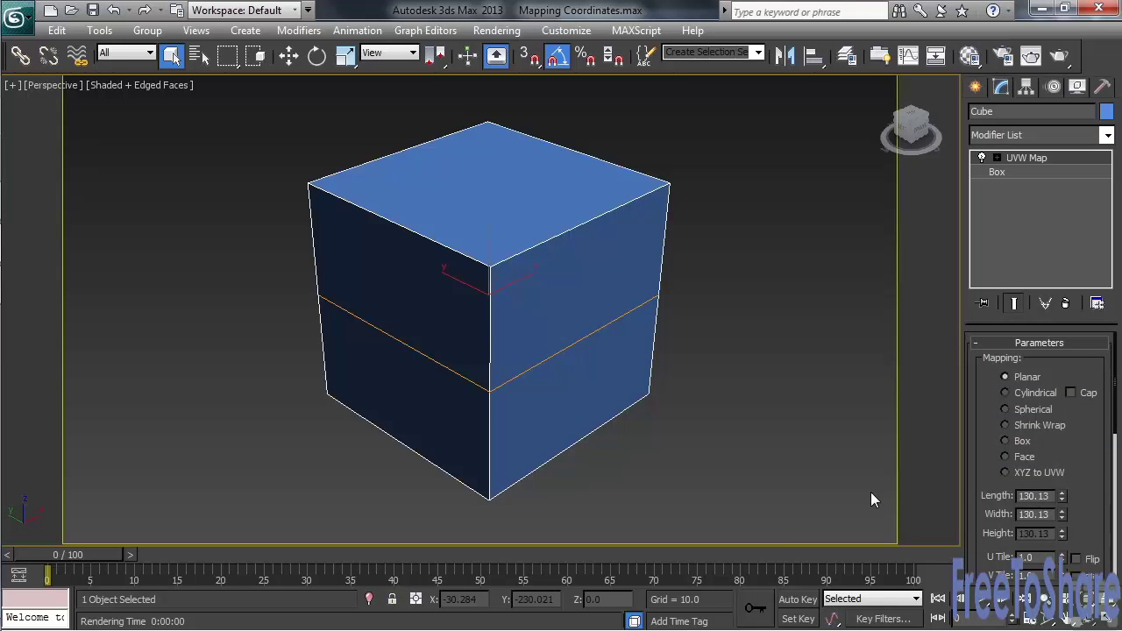
Step: In wireframe display, try Cylindrical, Spherical and Box mapping on the cube and return it to Planar
{"action": "key", "text": "F3"}
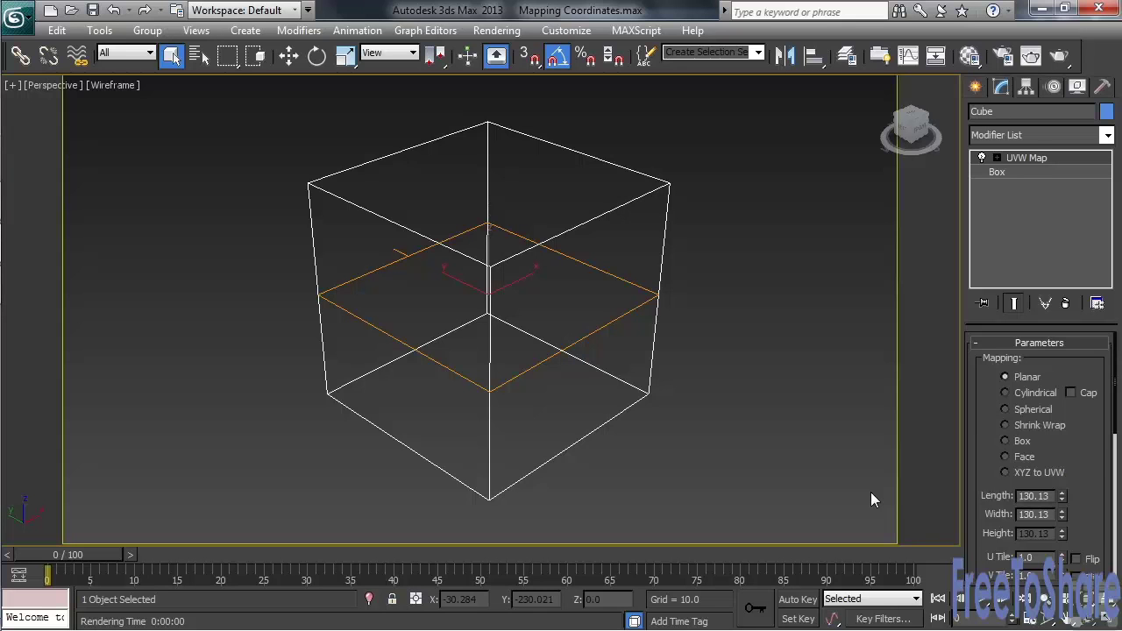
{"action": "left_click", "coordinate": [1005, 393]}
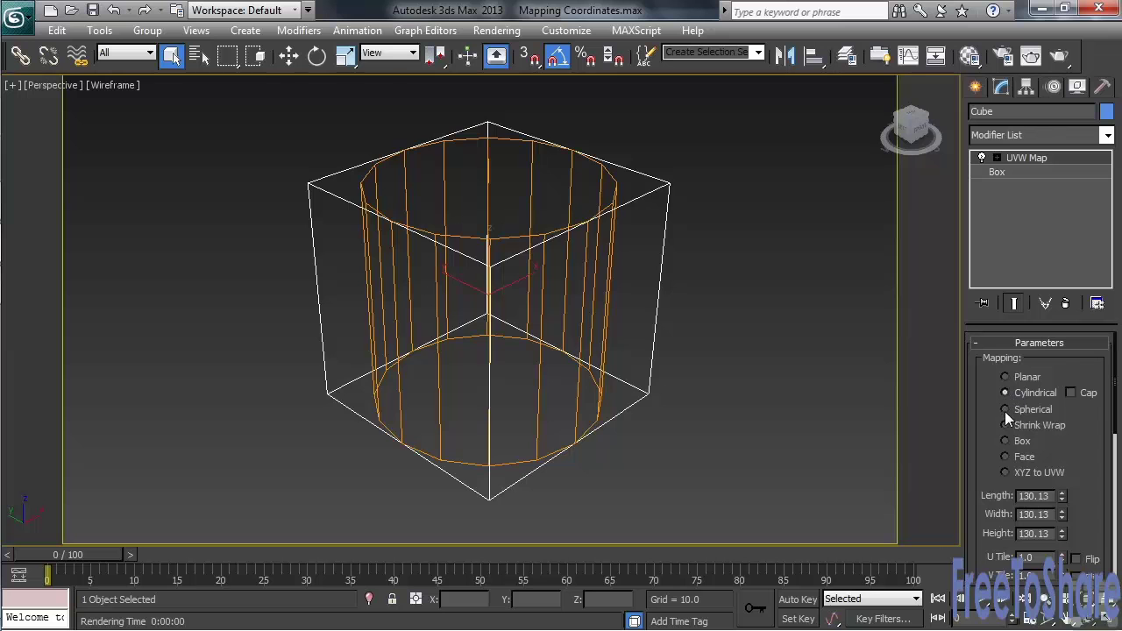
{"action": "left_click", "coordinate": [1006, 410]}
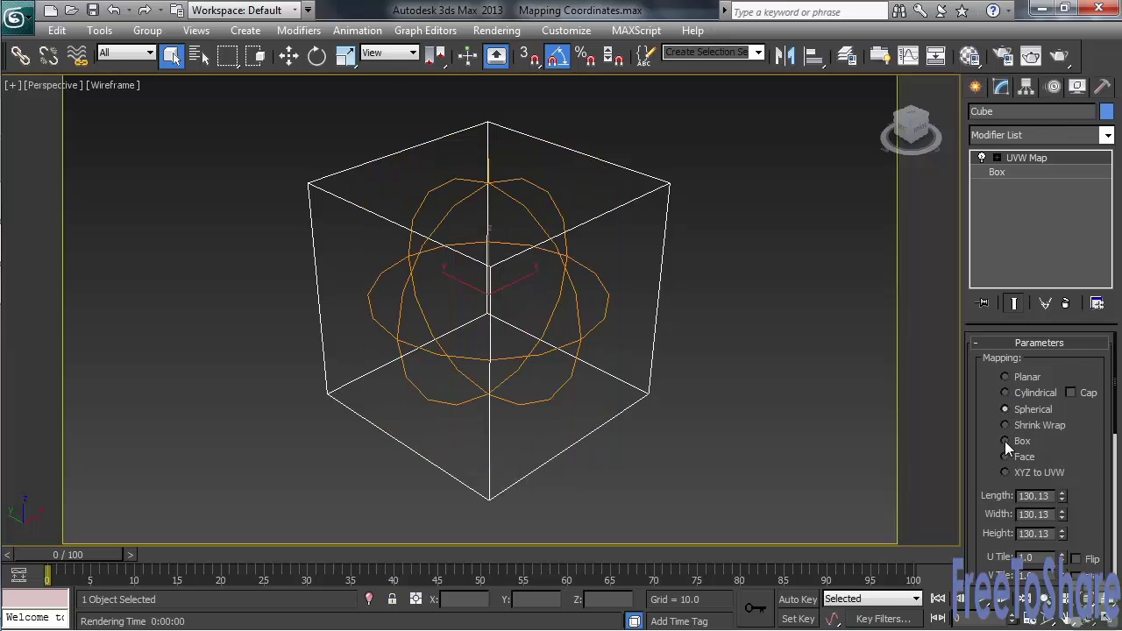
{"action": "left_click", "coordinate": [1005, 442]}
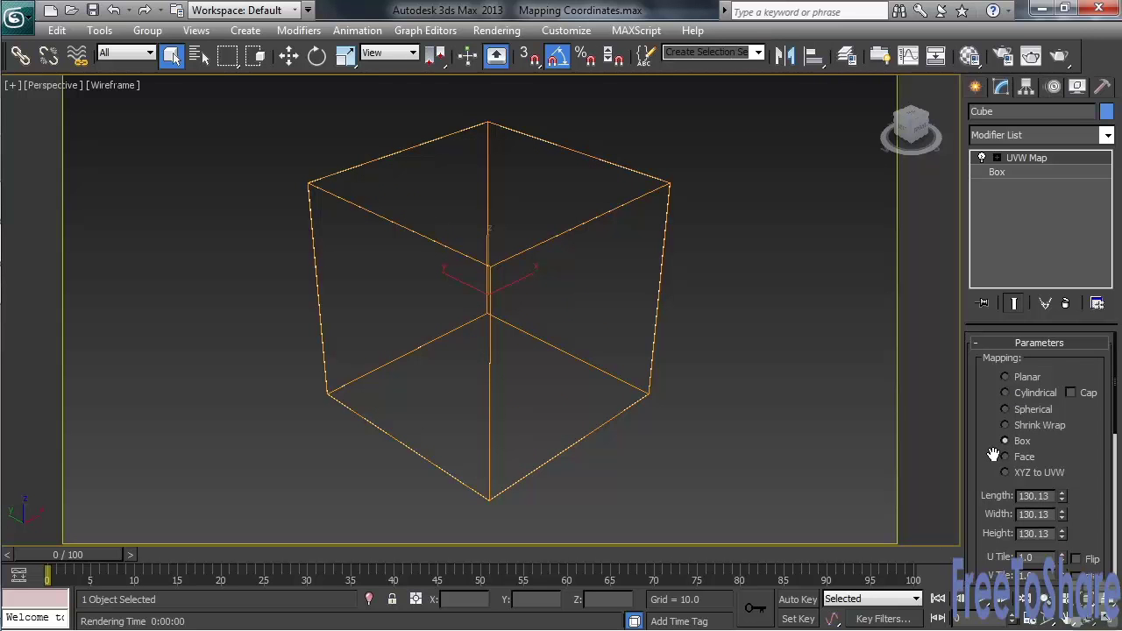
{"action": "left_click", "coordinate": [1005, 377]}
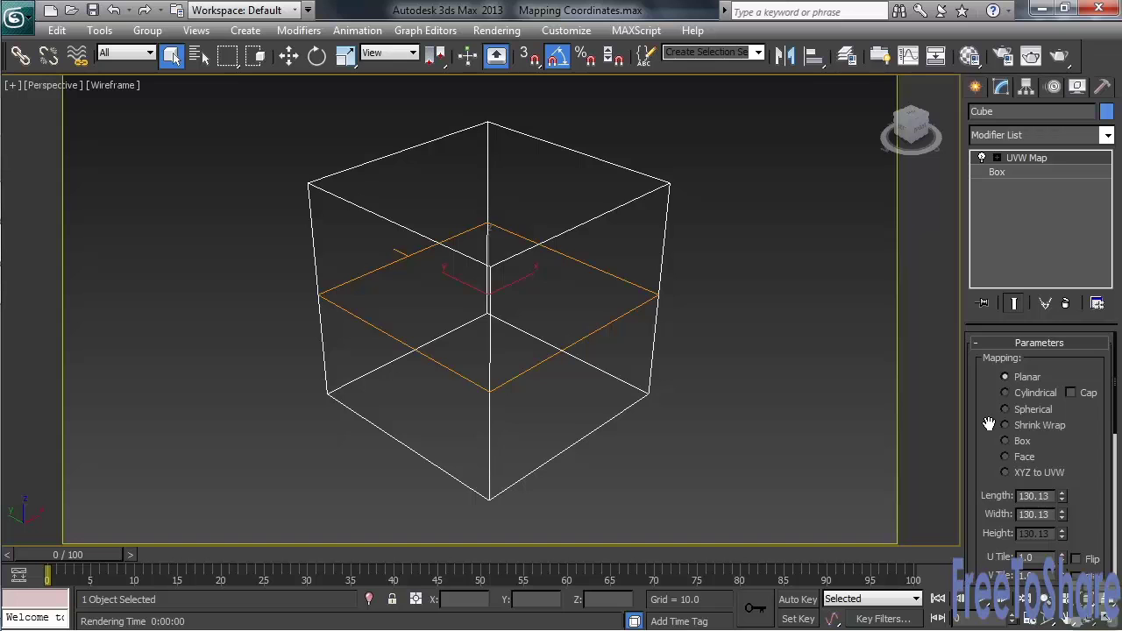
Step: Activate the Gizmo sub-object of the cube's UVW Map modifier and try moving the planar gizmo
{"action": "left_click", "coordinate": [997, 158]}
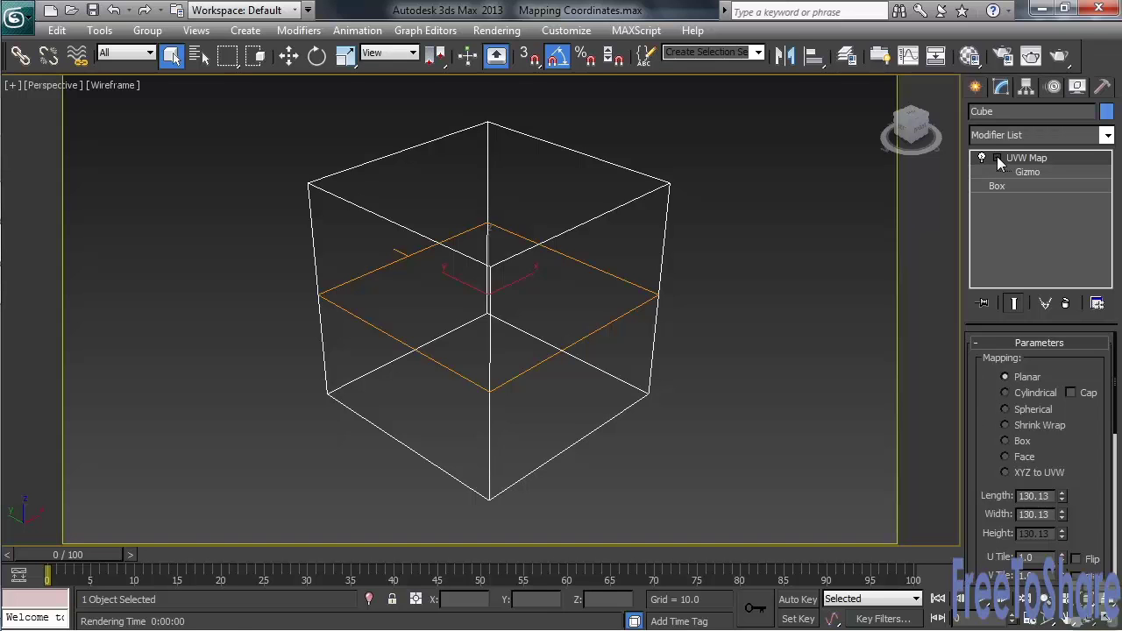
{"action": "left_click", "coordinate": [1026, 172]}
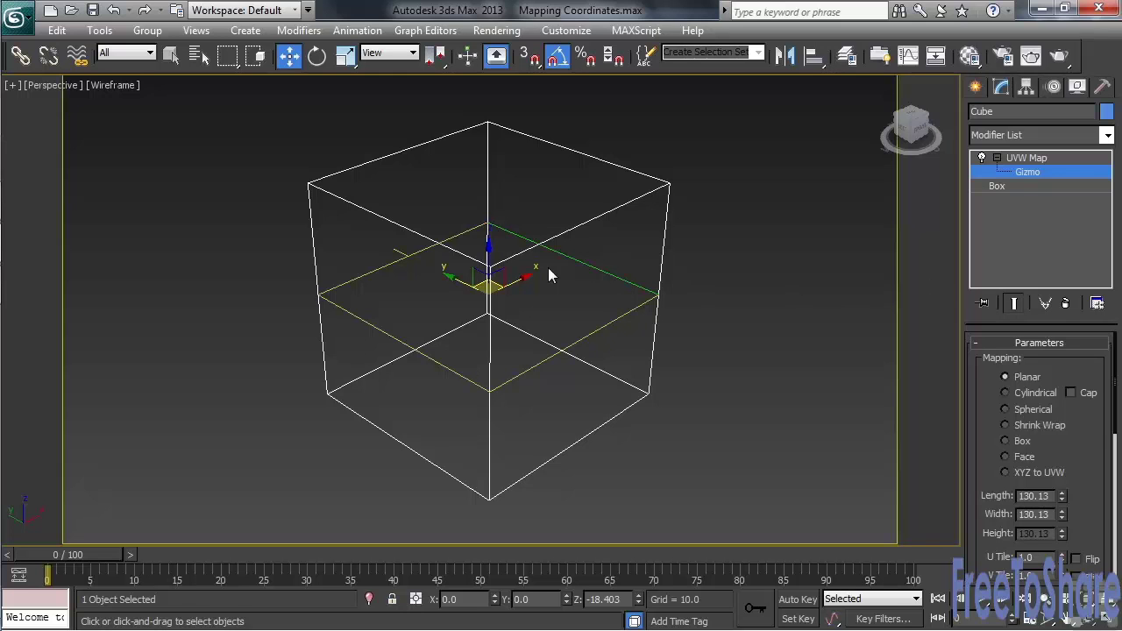
{"action": "left_click_drag", "start_coordinate": [487, 256], "coordinate": [465, 261]}
Step: Return the viewport to shaded display and assign the Desert material to the cube
{"action": "key", "text": "F3"}
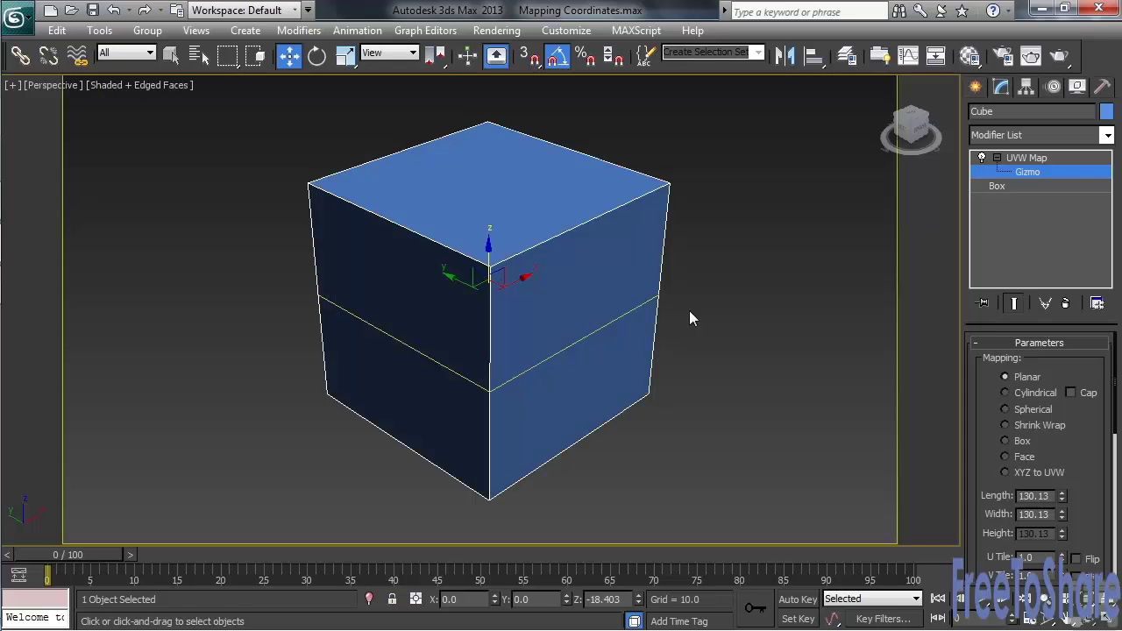
{"action": "key", "text": "m"}
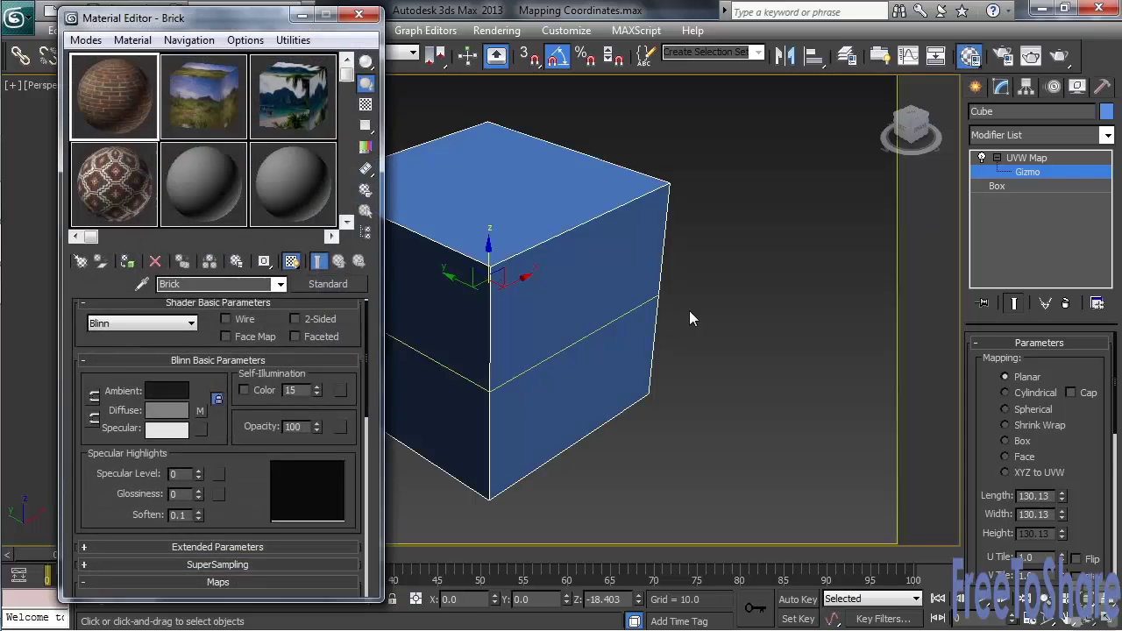
{"action": "left_click", "coordinate": [198, 104]}
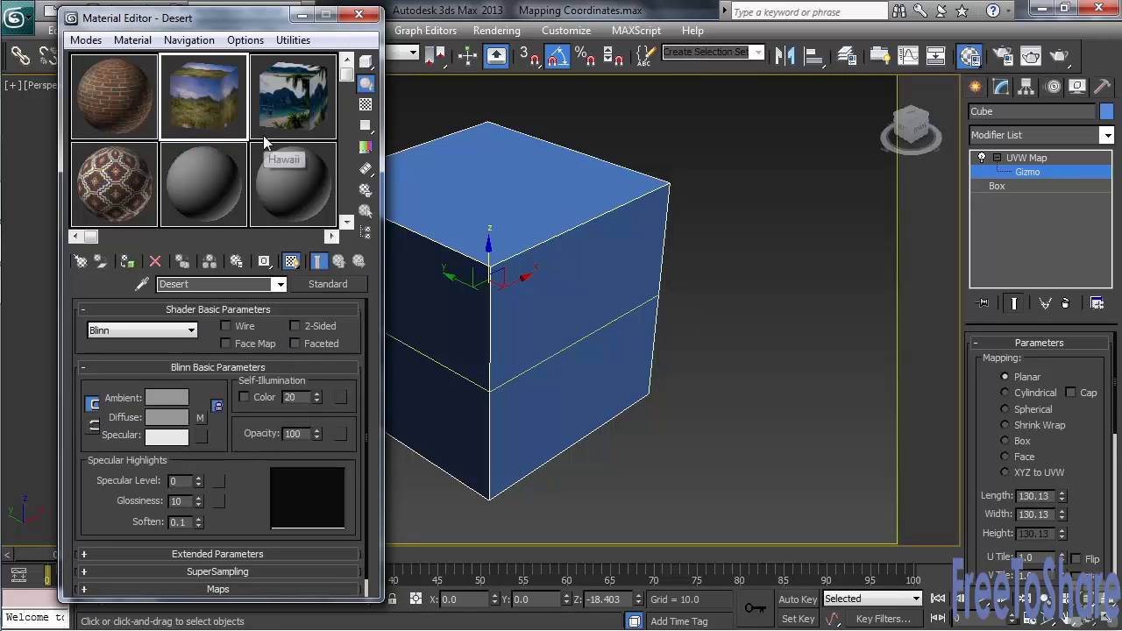
{"action": "left_click_drag", "start_coordinate": [230, 133], "coordinate": [502, 325]}
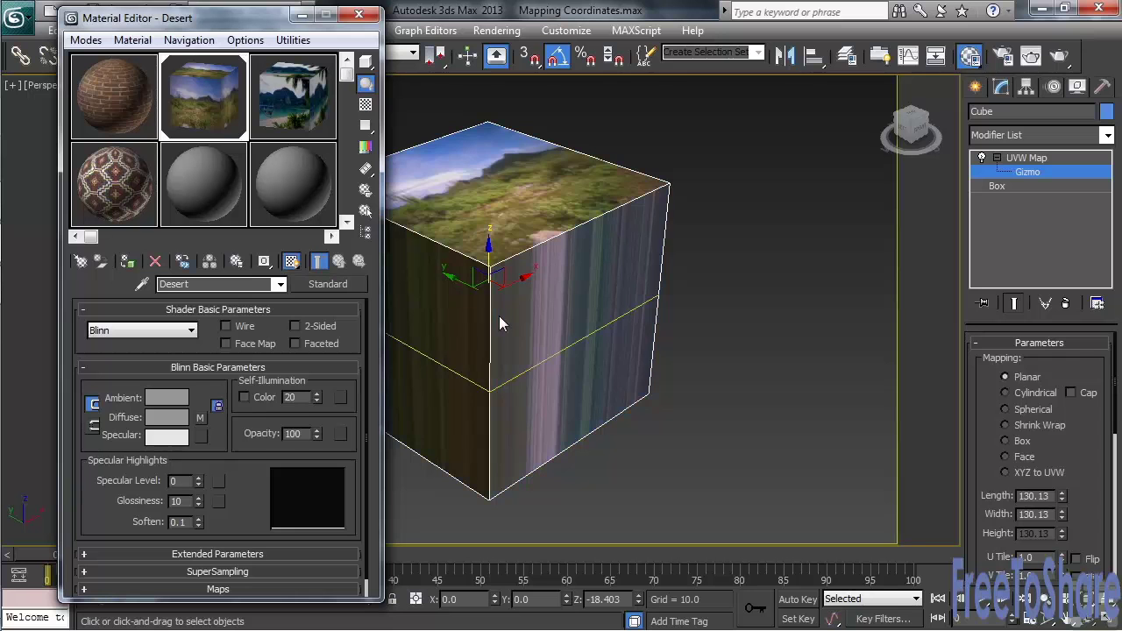
{"action": "left_click", "coordinate": [359, 14]}
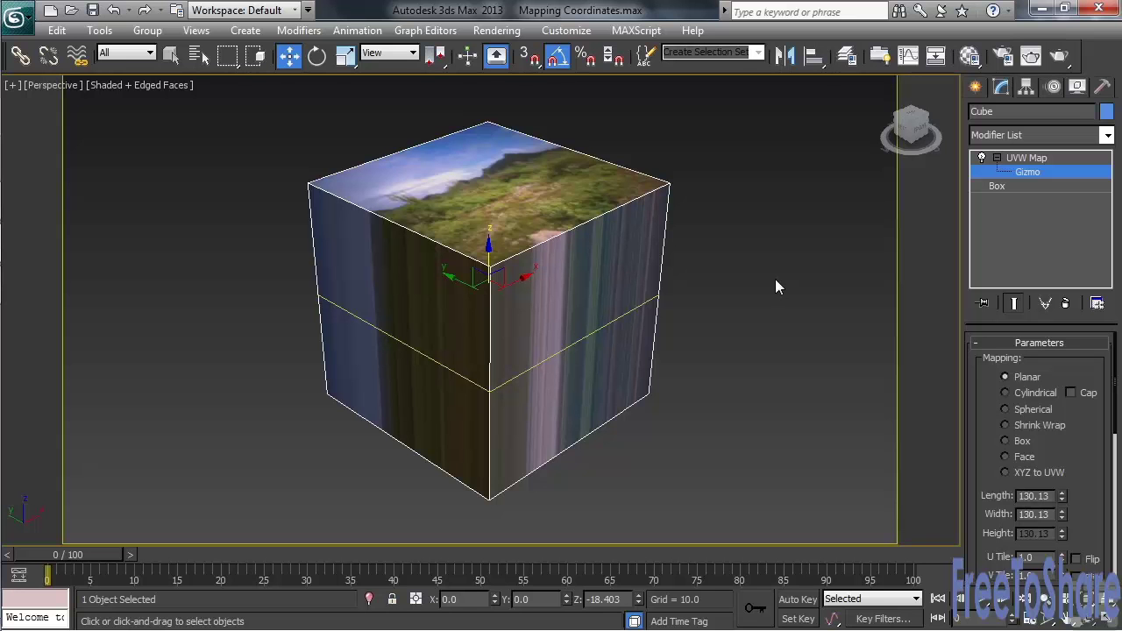
Step: Move the planar mapping gizmo off to the side of the cube and fit it back to the object
{"action": "middle_click_drag", "start_coordinate": [609, 330], "coordinate": [584, 338], "text": "alt"}
{"action": "left_click_drag", "start_coordinate": [493, 286], "coordinate": [755, 210]}
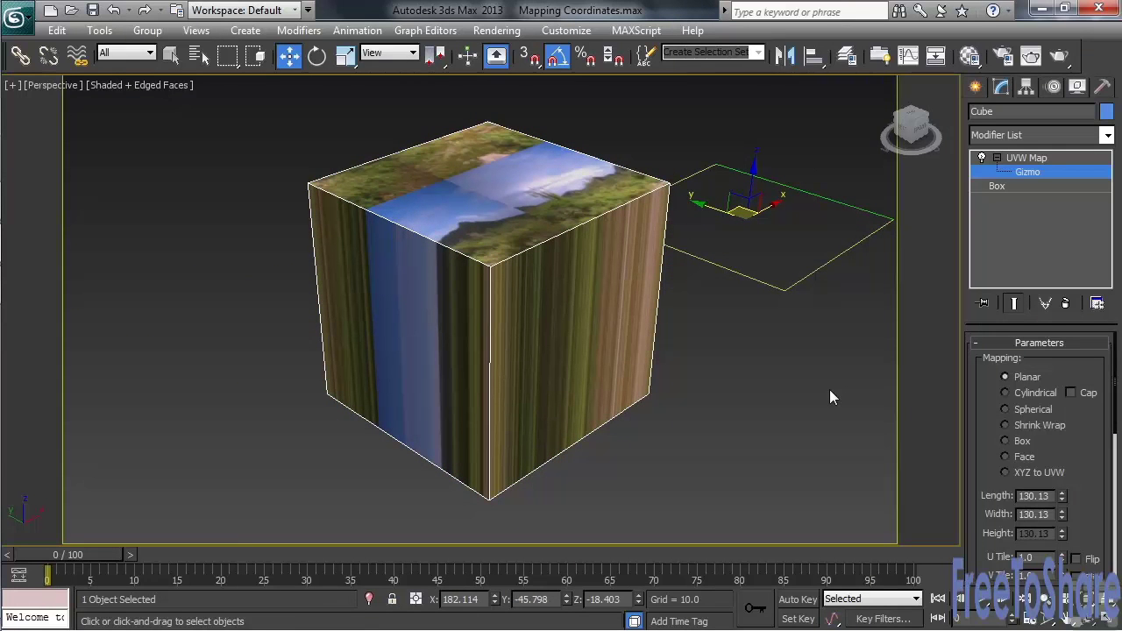
{"action": "left_click_drag", "start_coordinate": [1090, 509], "coordinate": [1095, 158]}
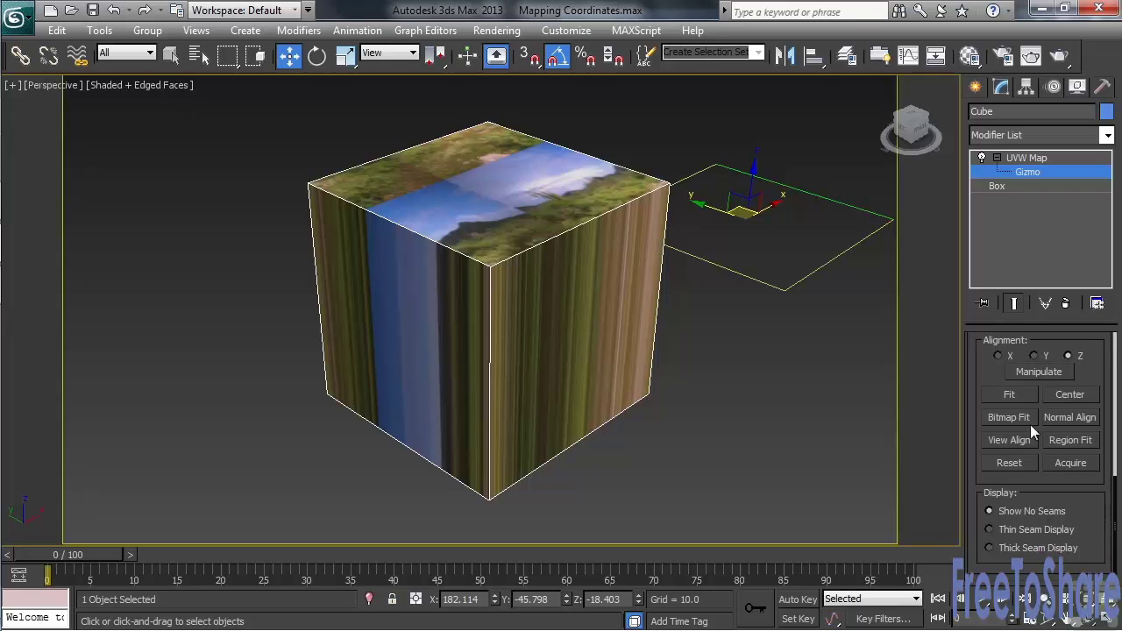
{"action": "left_click", "coordinate": [1007, 395]}
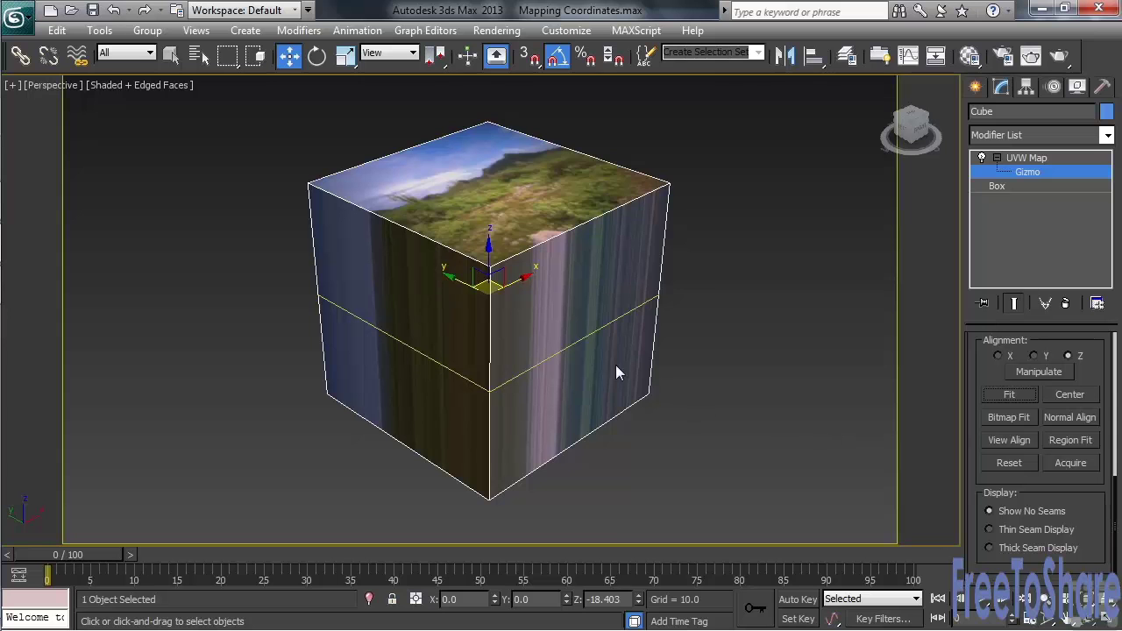
Step: Scale the mapping gizmo down uniformly so the Desert image tiles about three times across the cube's top face
{"action": "right_click", "coordinate": [558, 327]}
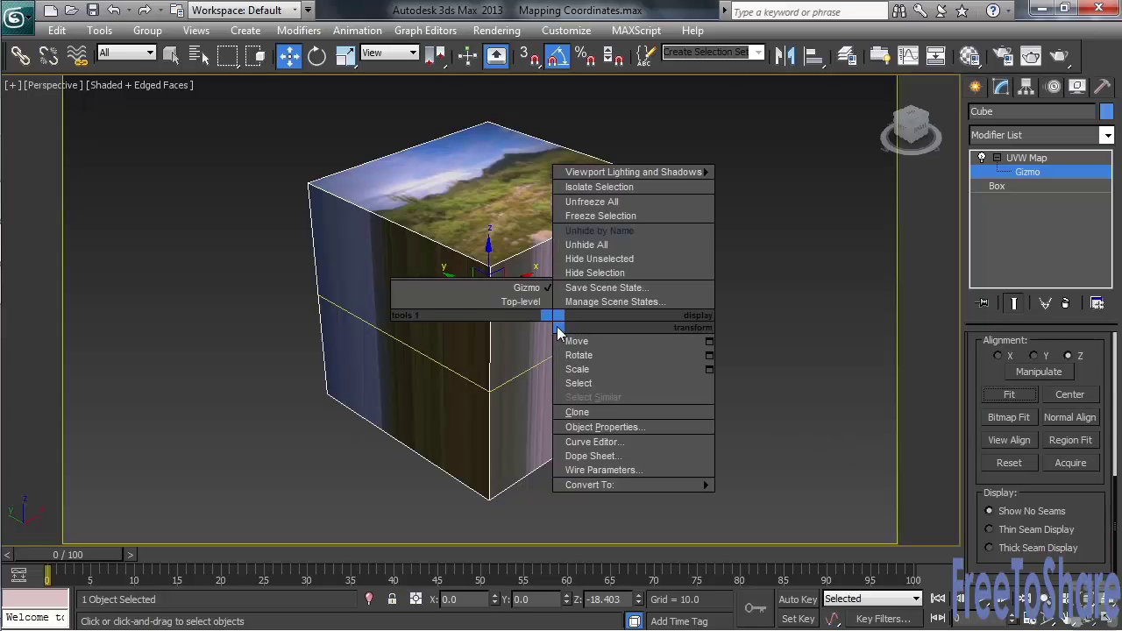
{"action": "left_click", "coordinate": [575, 372]}
{"action": "left_click_drag", "start_coordinate": [501, 295], "coordinate": [348, 459]}
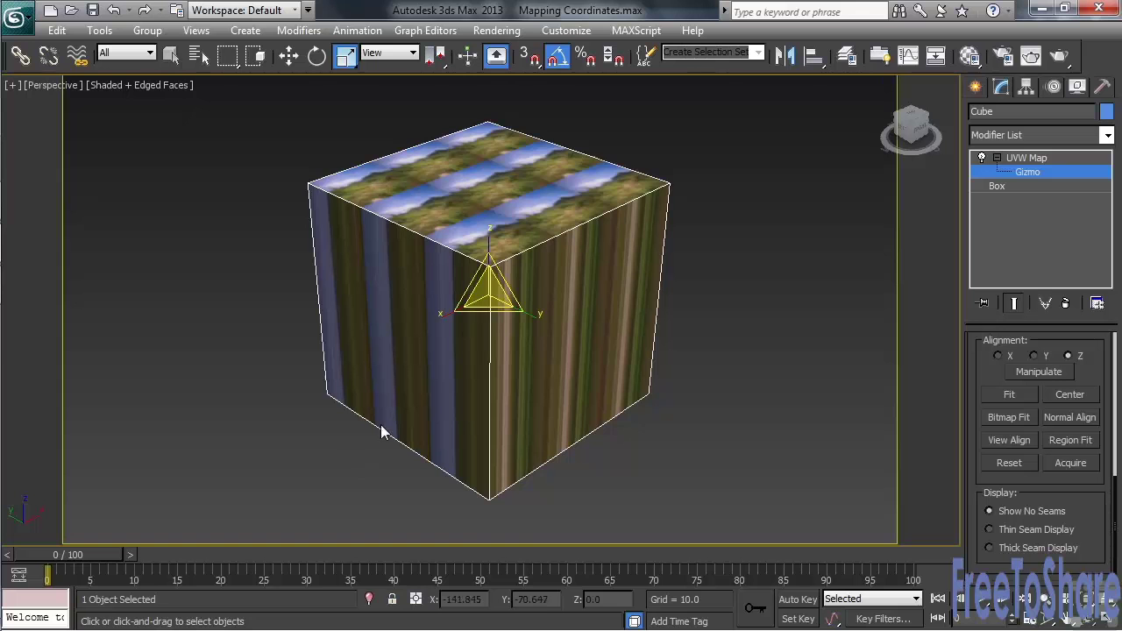
Step: Move the scaled-down mapping gizmo along X away from the cube and center it back on the object
{"action": "right_click", "coordinate": [482, 287]}
{"action": "left_click", "coordinate": [502, 306]}
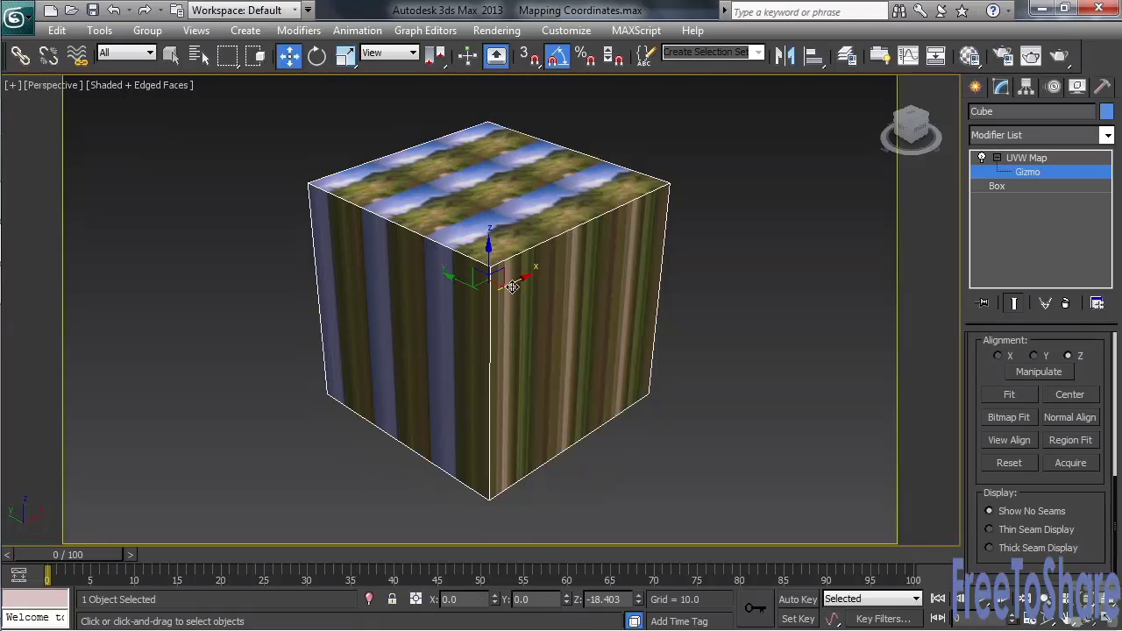
{"action": "left_click_drag", "start_coordinate": [480, 297], "coordinate": [756, 244]}
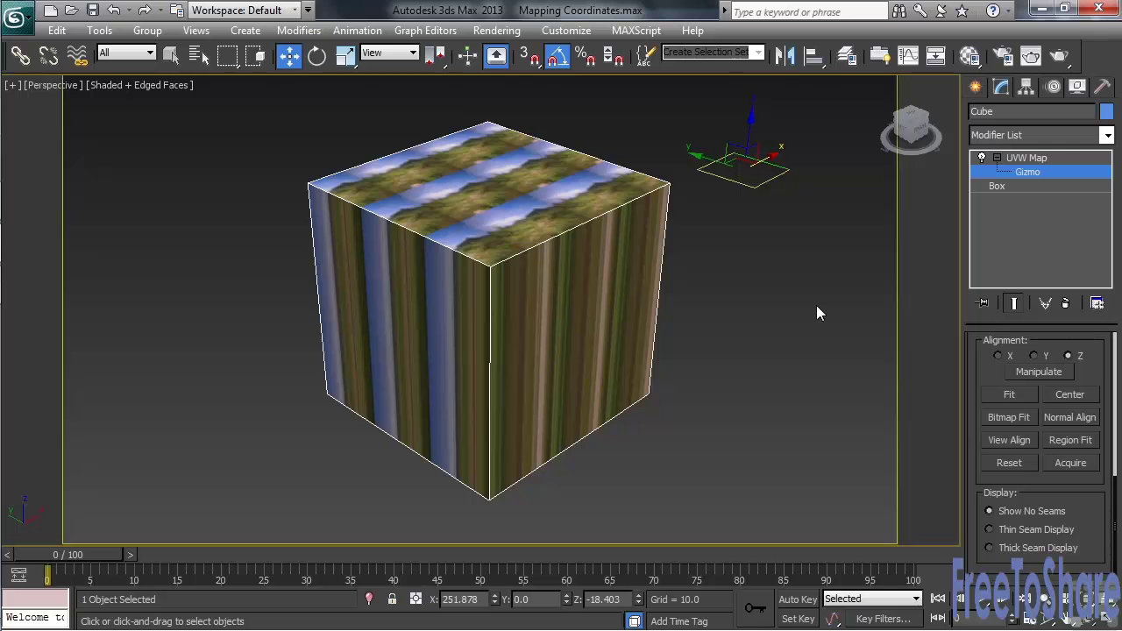
{"action": "left_click", "coordinate": [1065, 395]}
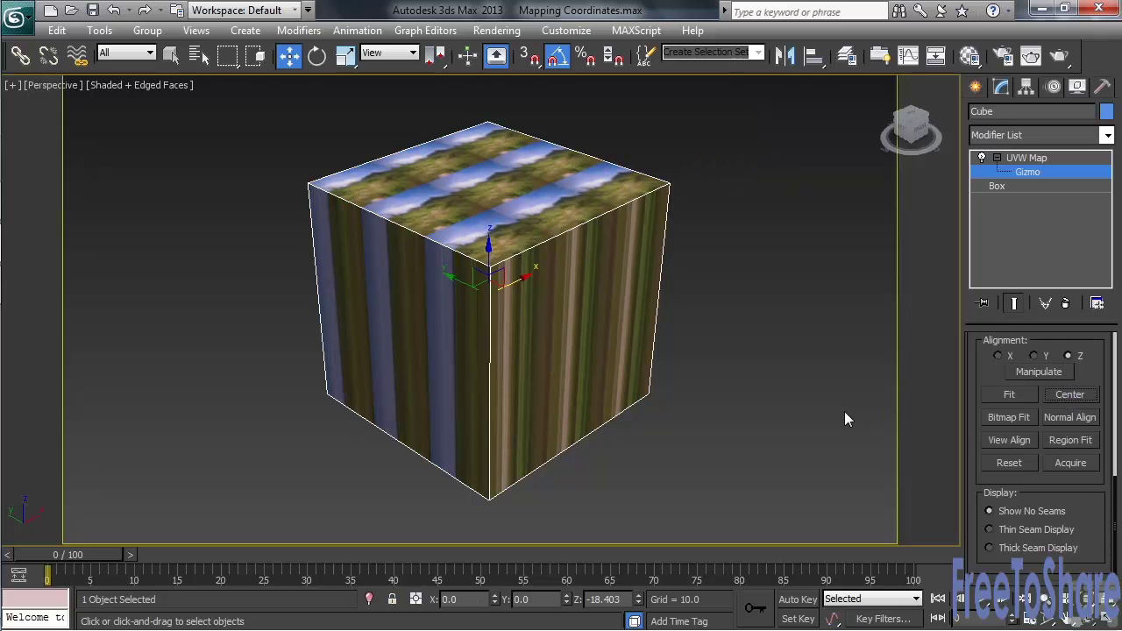
Step: Fit the planar mapping gizmo to the cube's full size, checking it in wireframe before returning to shaded display
{"action": "key", "text": "F3"}
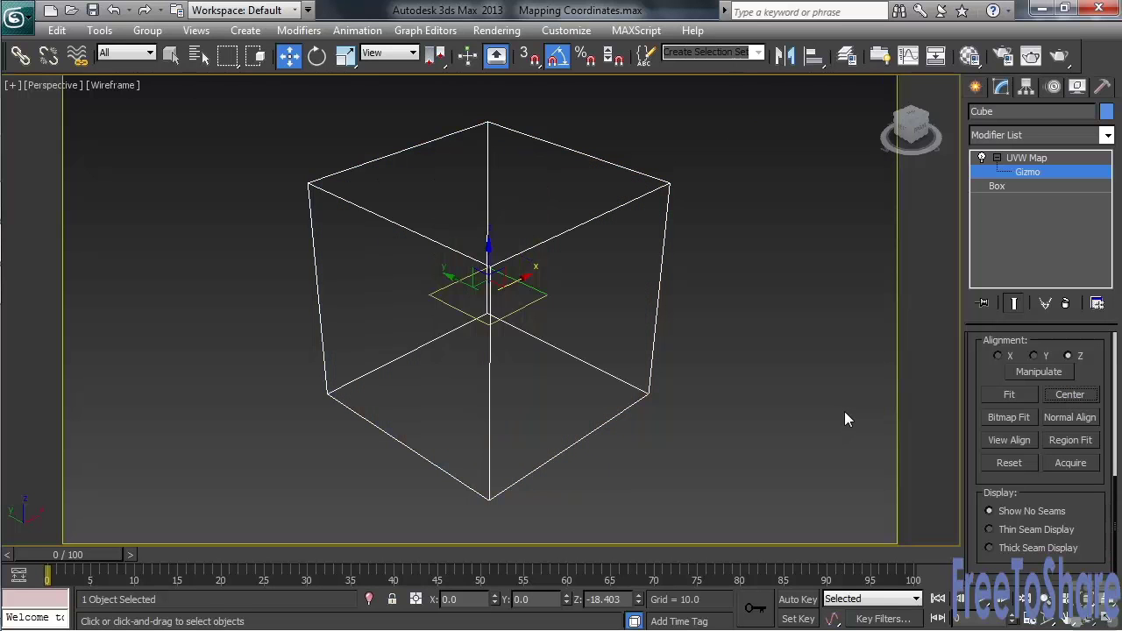
{"action": "left_click", "coordinate": [1001, 395]}
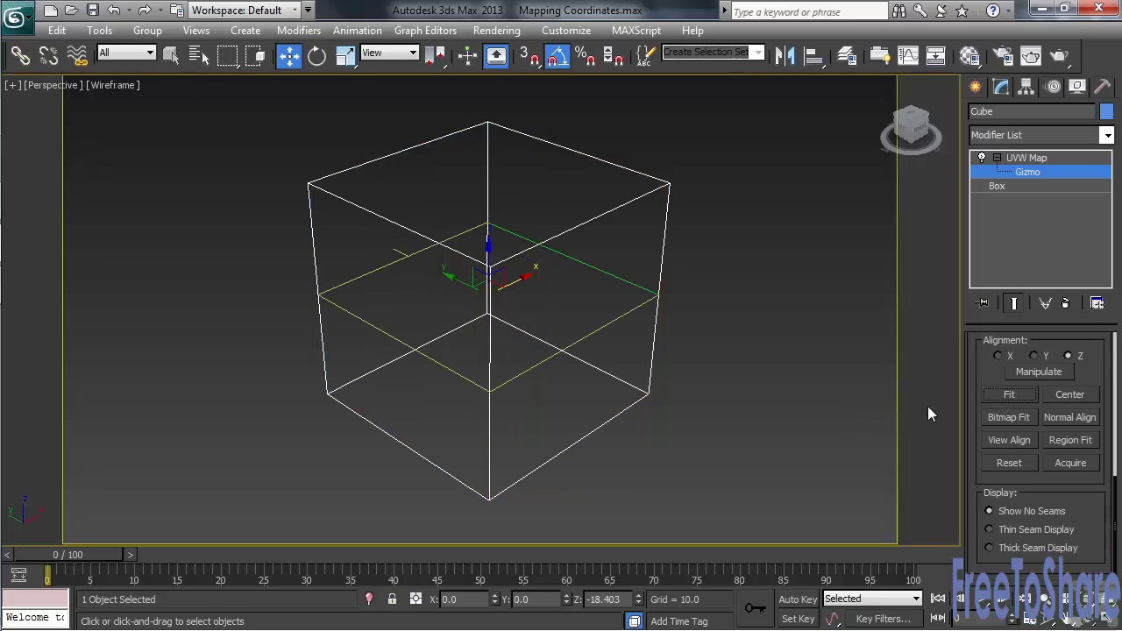
{"action": "key", "text": "F3"}
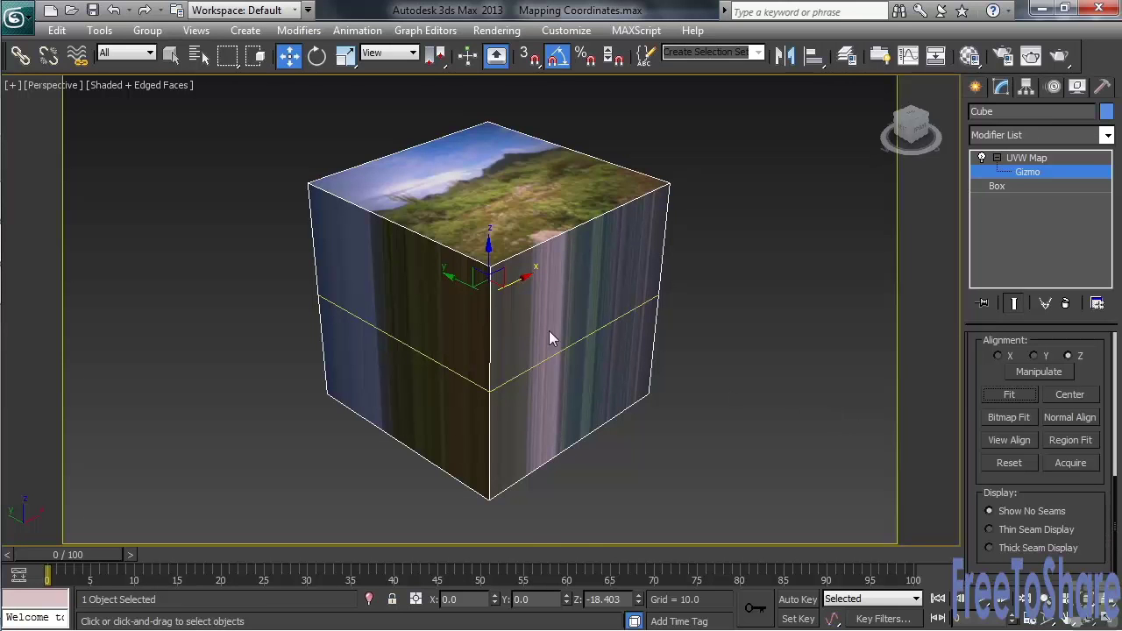
Step: Try rotating the cube's planar mapping gizmo, turn off Angle Snap, and reset the gizmo
{"action": "right_click", "coordinate": [531, 296]}
{"action": "left_click", "coordinate": [551, 355]}
{"action": "left_click_drag", "start_coordinate": [511, 319], "coordinate": [450, 301]}
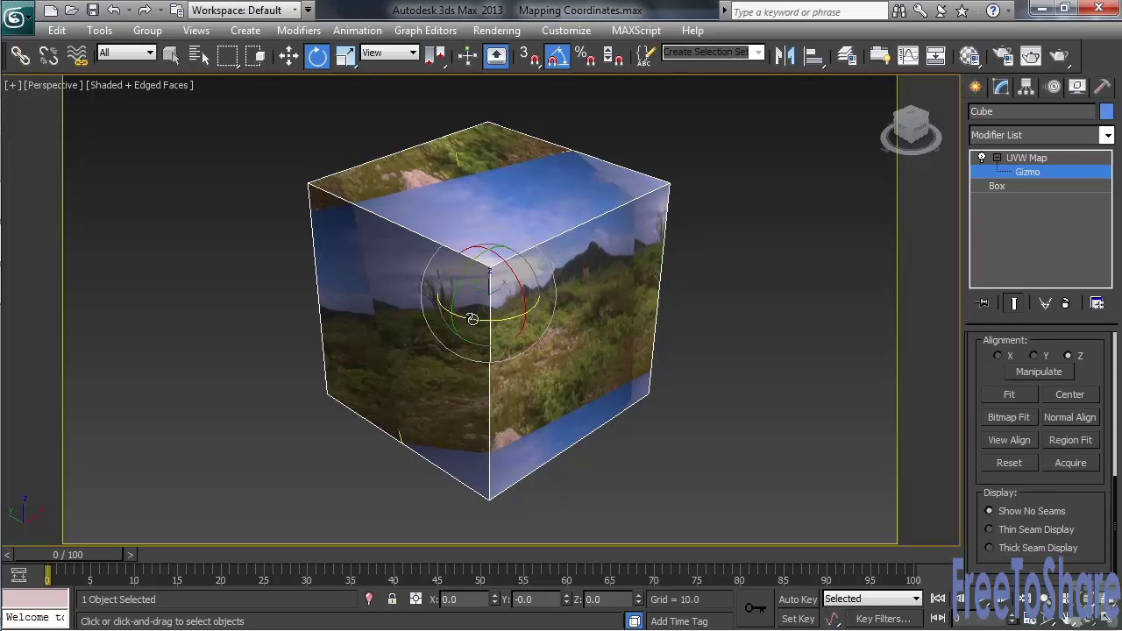
{"action": "key", "text": "a"}
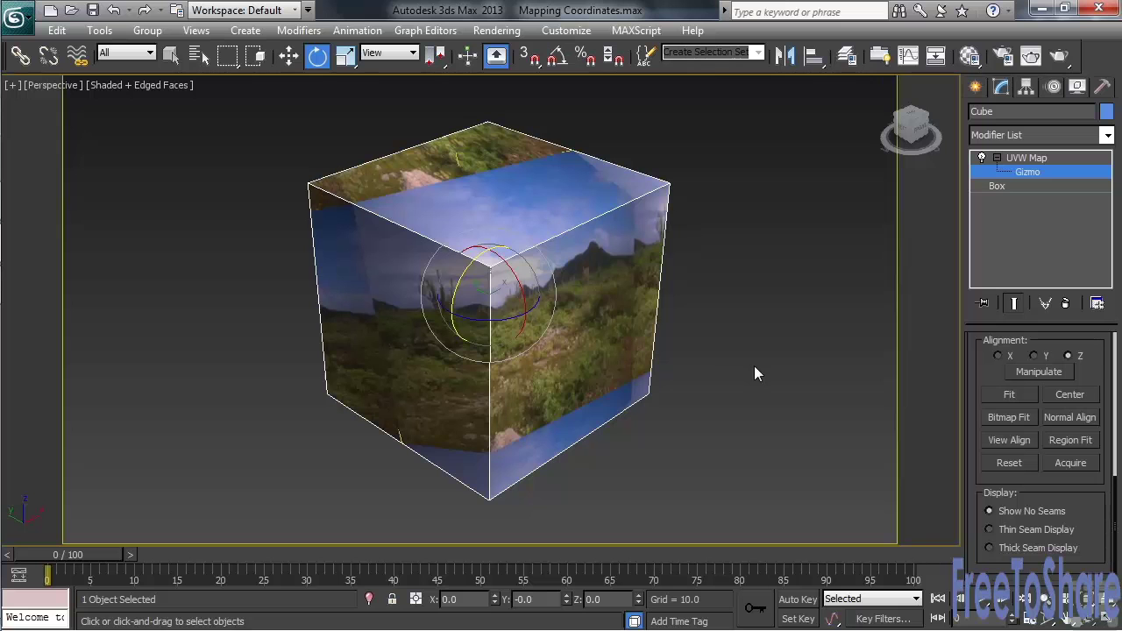
{"action": "left_click", "coordinate": [1017, 463]}
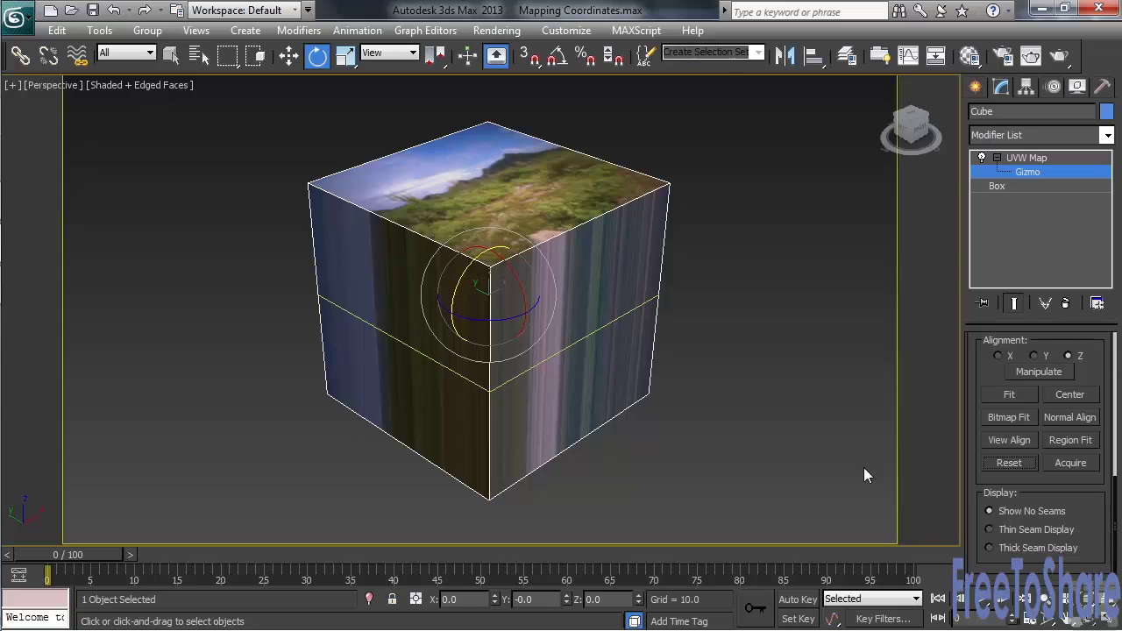
Step: Try aligning the cube's planar mapping to the X and Y axes, and return the alignment to Z
{"action": "left_click", "coordinate": [999, 356]}
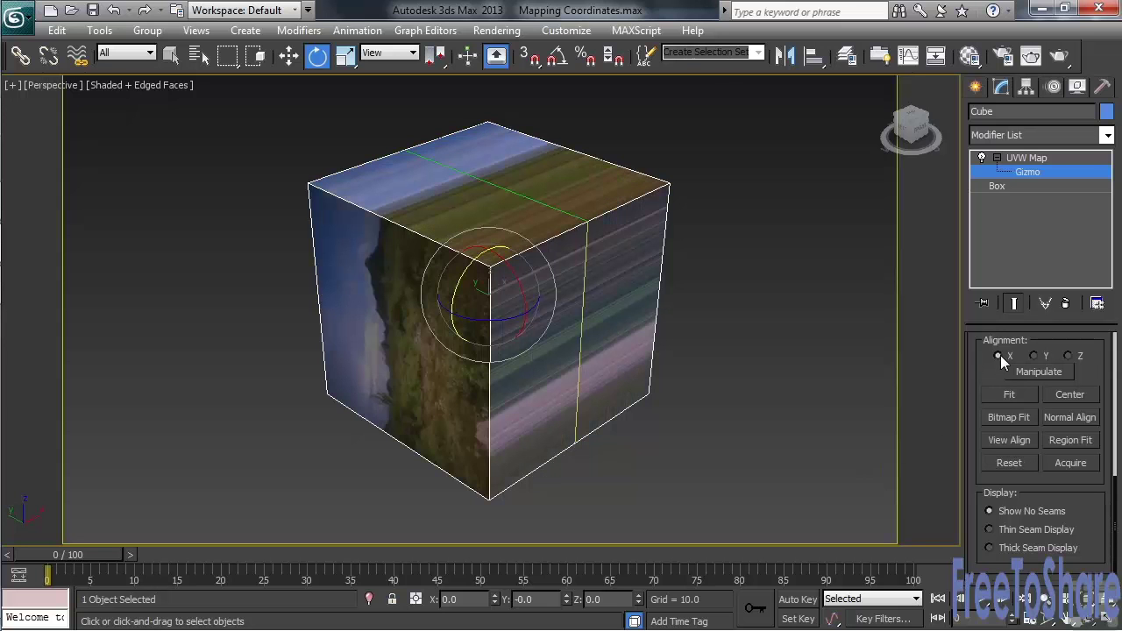
{"action": "left_click", "coordinate": [1035, 356]}
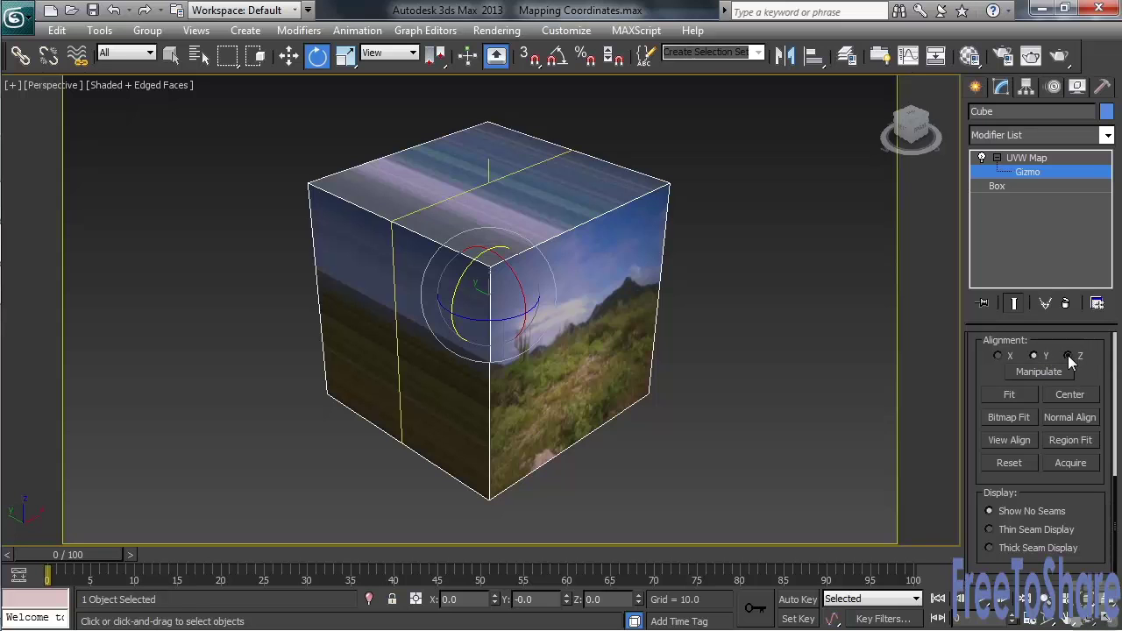
{"action": "left_click", "coordinate": [1068, 355]}
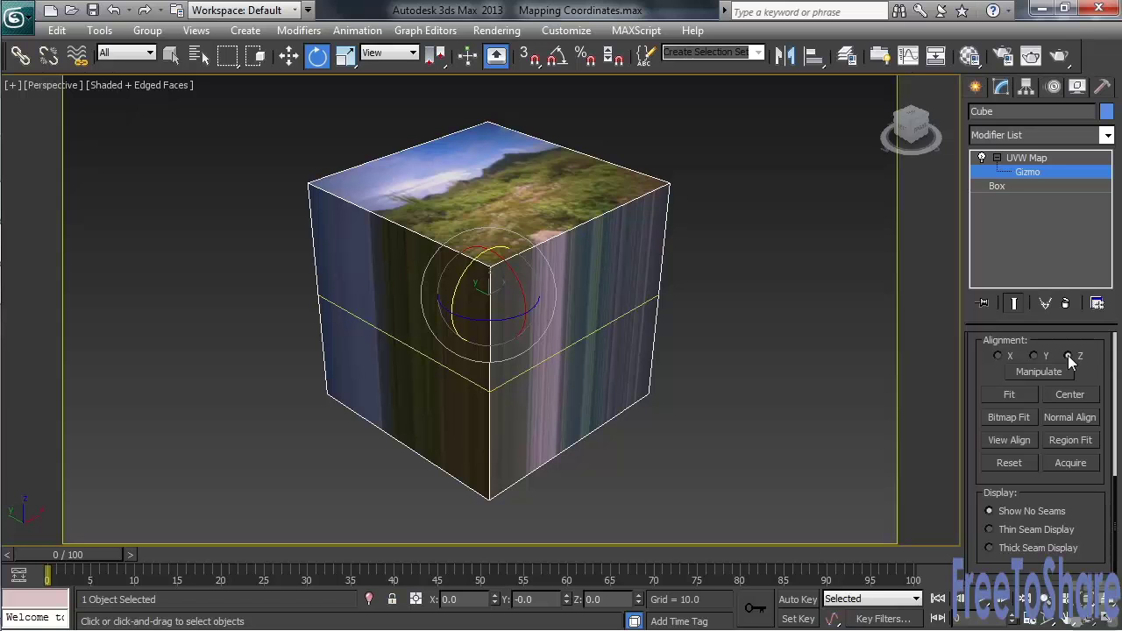
Step: Try Normal Align by placing the mapping gizmo on the cube's two side faces and top, and fit it back to the cube
{"action": "left_click", "coordinate": [1068, 415]}
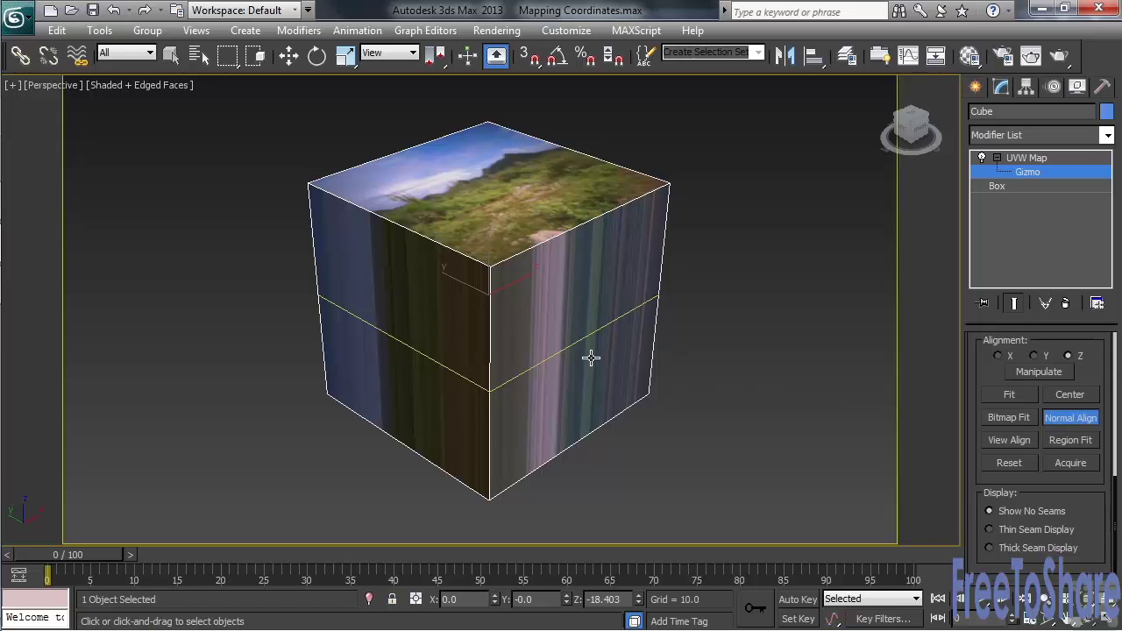
{"action": "left_click_drag", "start_coordinate": [591, 357], "coordinate": [586, 361]}
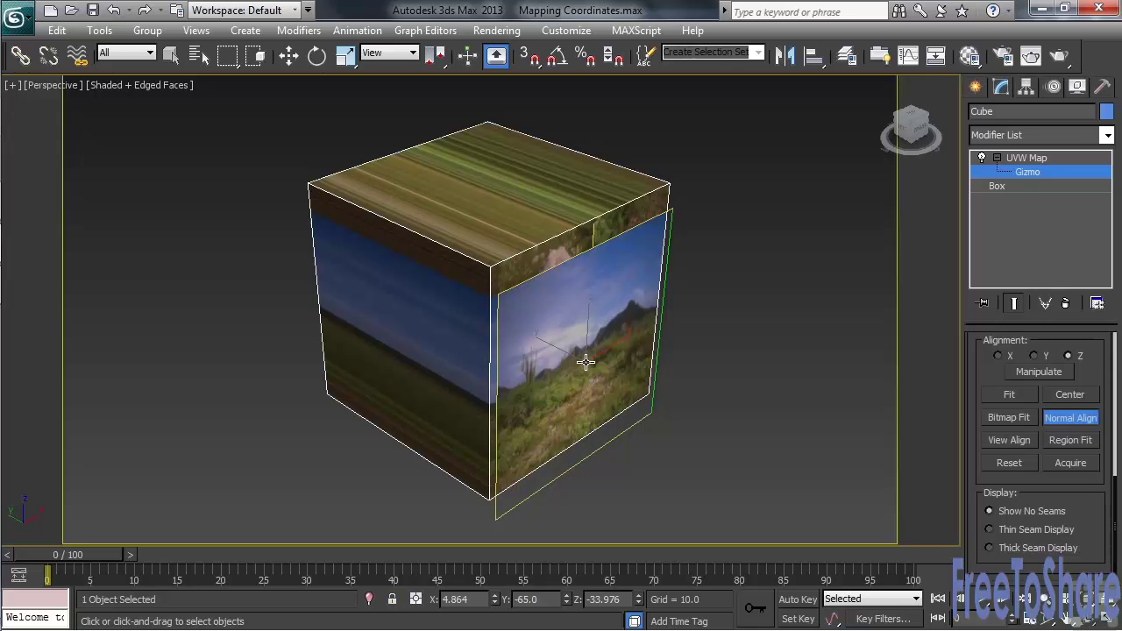
{"action": "left_click_drag", "start_coordinate": [585, 361], "coordinate": [428, 350]}
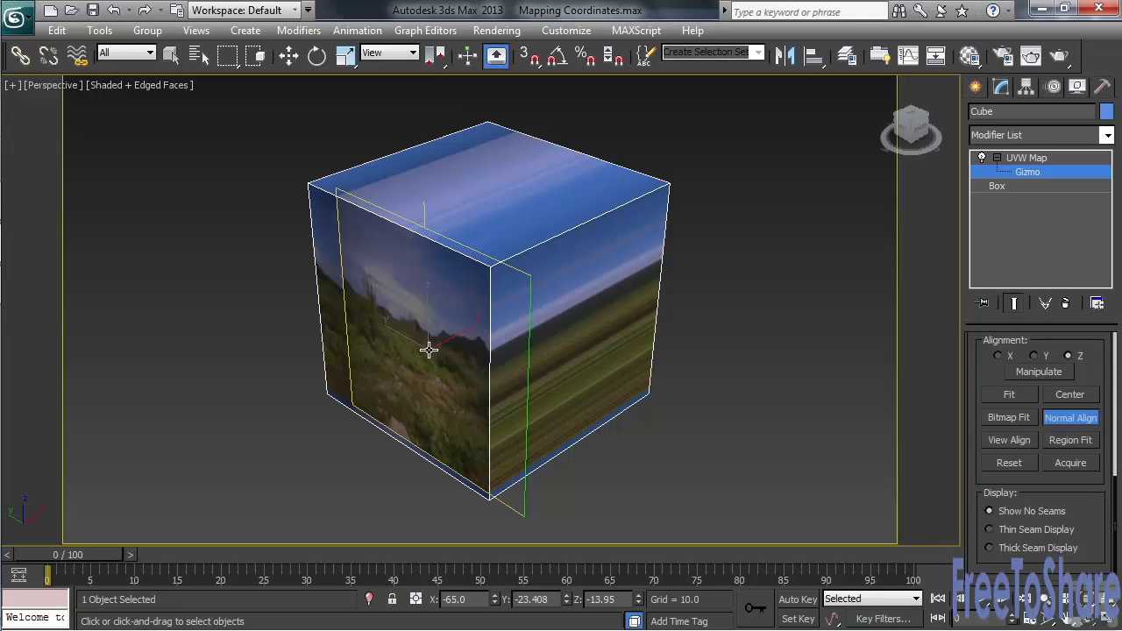
{"action": "left_click_drag", "start_coordinate": [428, 350], "coordinate": [504, 234]}
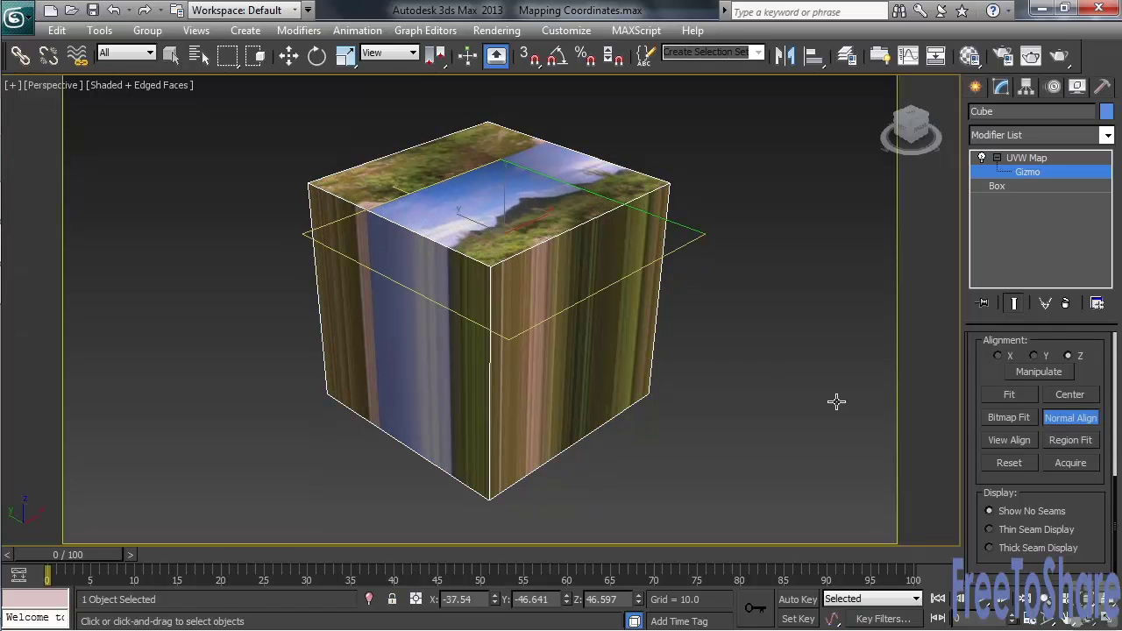
{"action": "left_click", "coordinate": [1009, 394]}
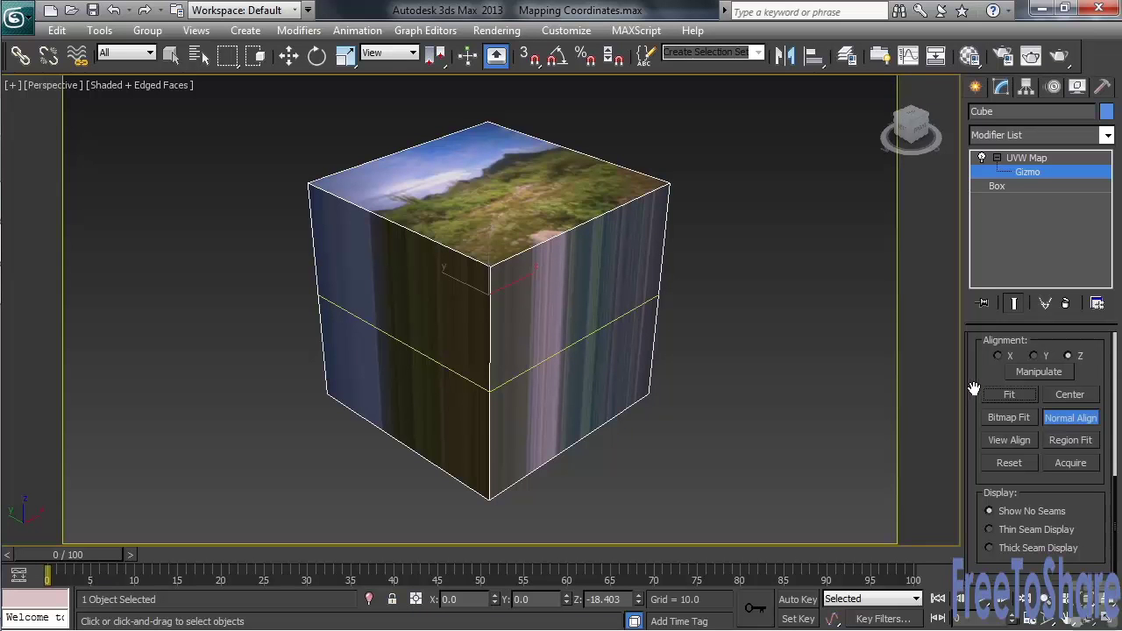
Step: Change the cube's UVW Map projection to Box mapping
{"action": "left_click_drag", "start_coordinate": [974, 371], "coordinate": [980, 628]}
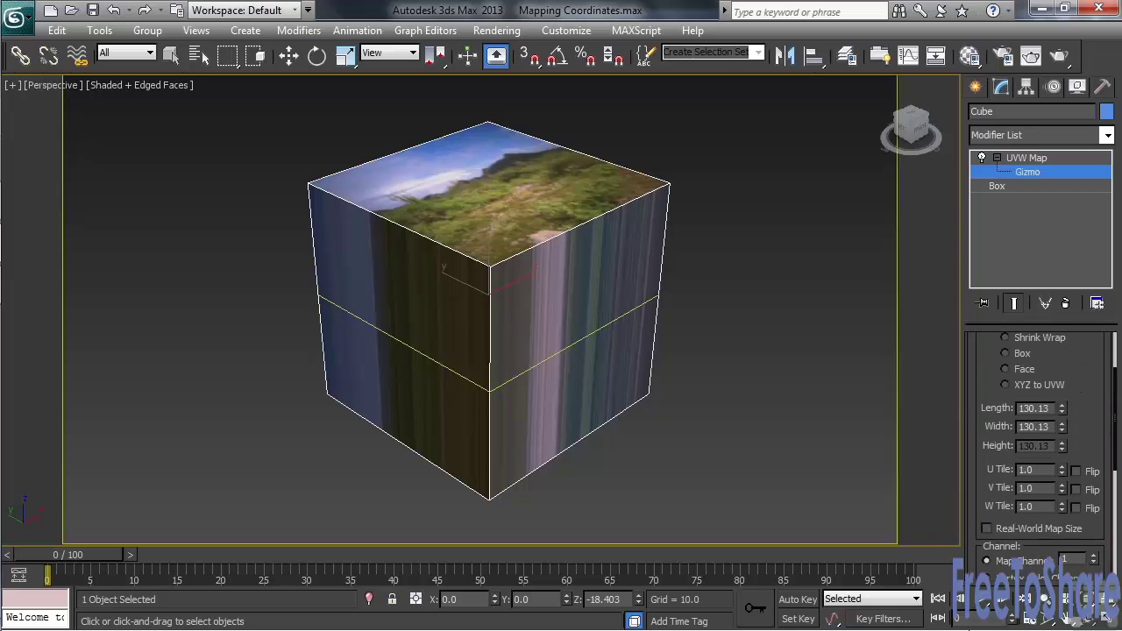
{"action": "left_click_drag", "start_coordinate": [1091, 387], "coordinate": [1087, 480]}
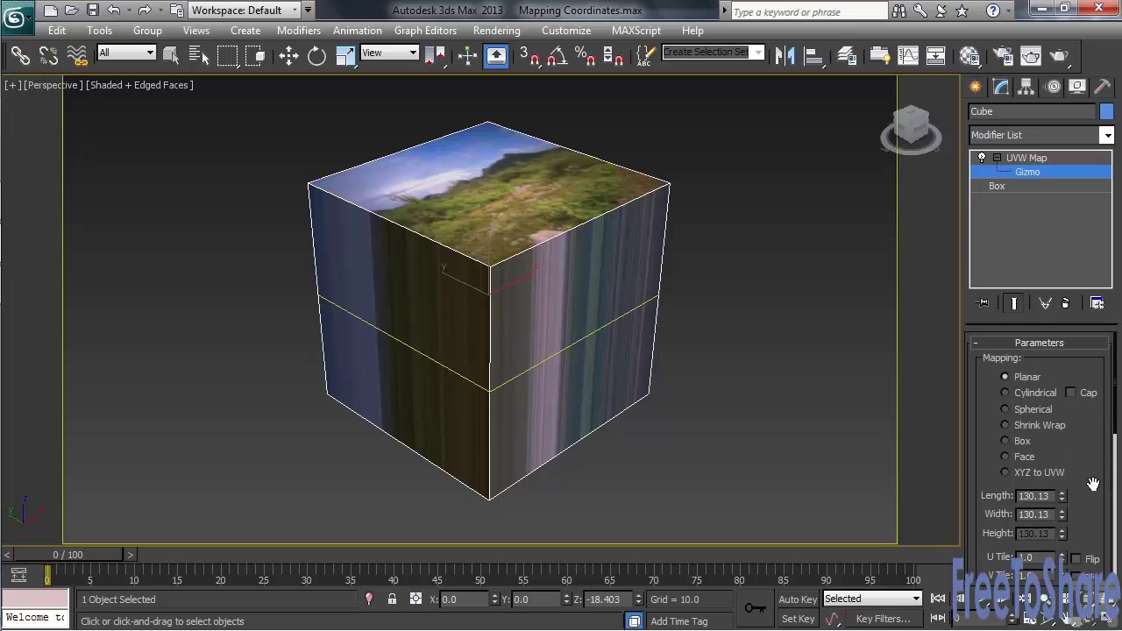
{"action": "left_click", "coordinate": [1020, 443]}
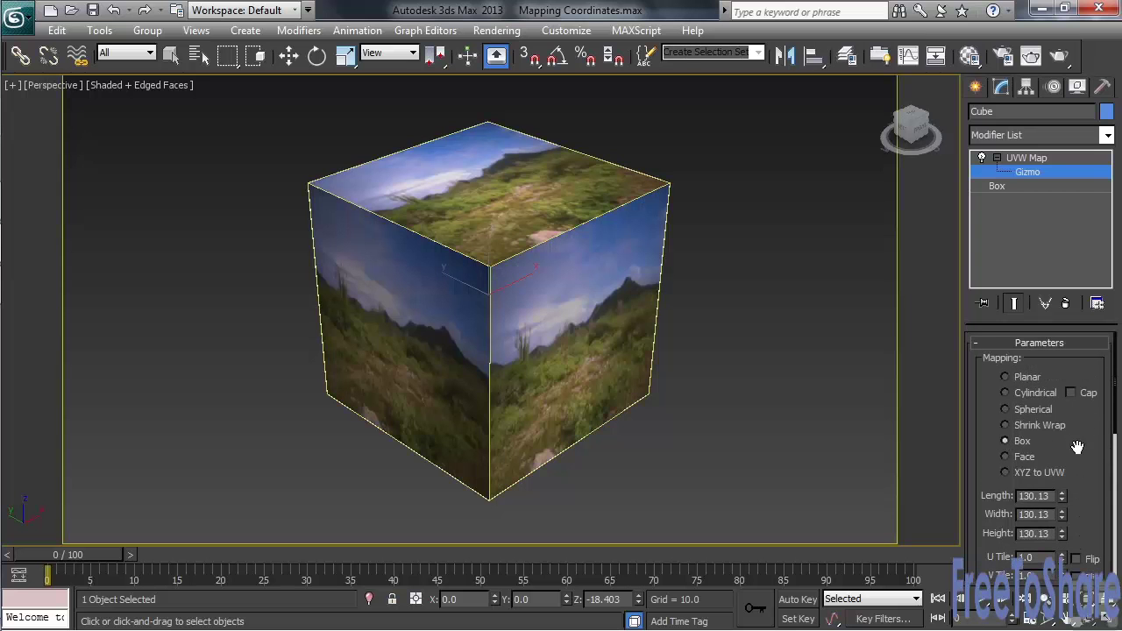
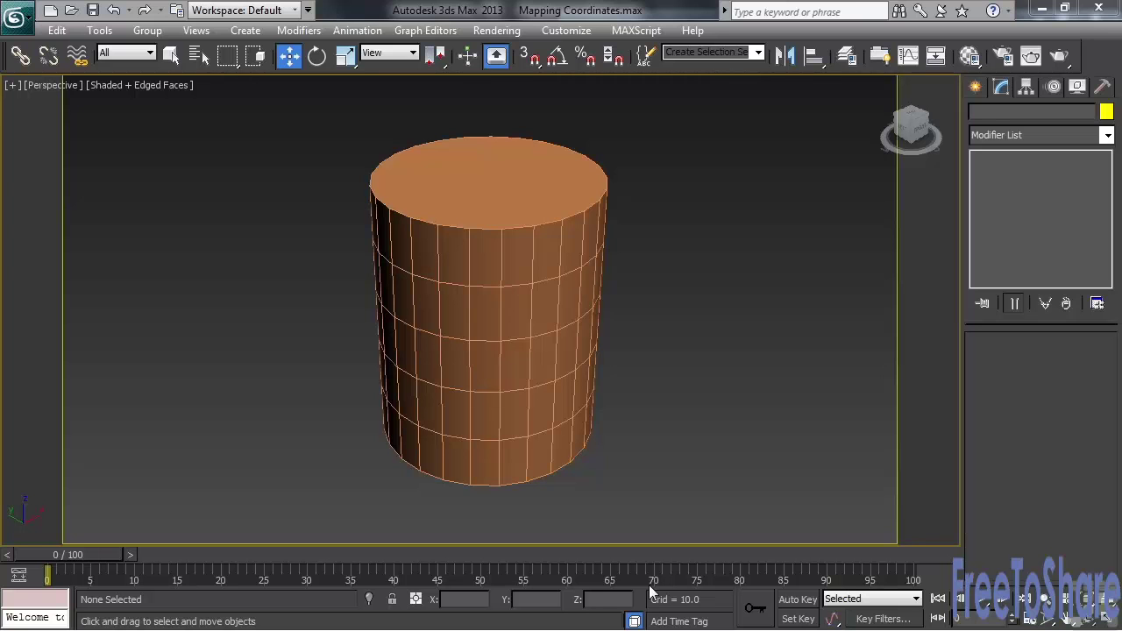
Step: Select the cylinder and switch its Generate Mapping Coords option off and back on
{"action": "left_click", "coordinate": [543, 456]}
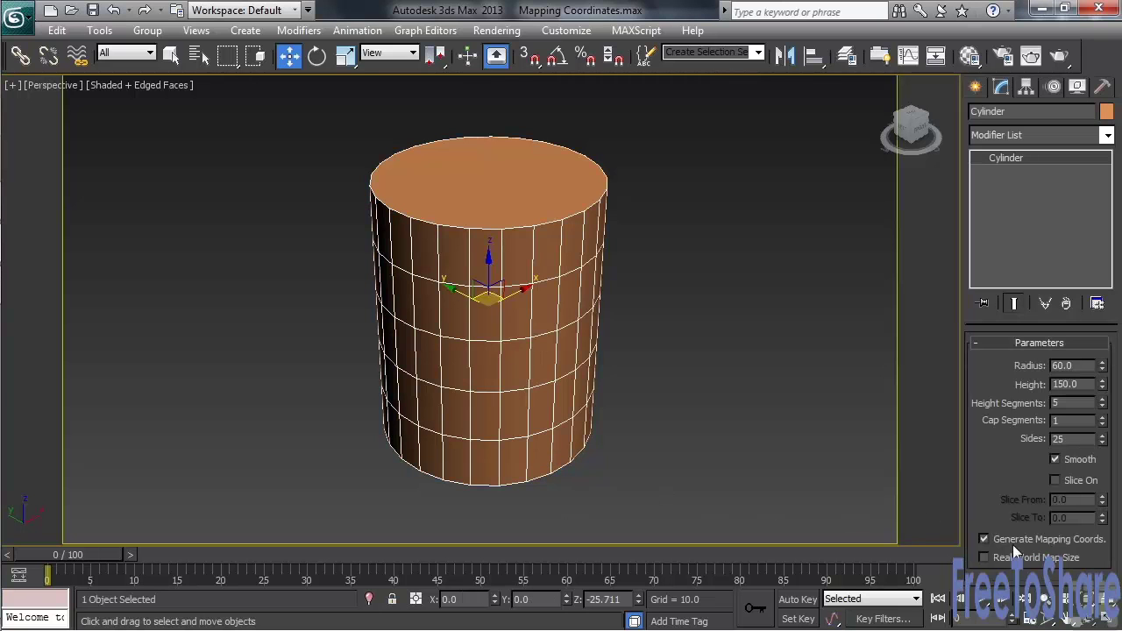
{"action": "left_click", "coordinate": [984, 538]}
{"action": "left_click", "coordinate": [985, 539]}
{"action": "left_click", "coordinate": [982, 540]}
{"action": "left_click", "coordinate": [983, 539]}
Step: Assign the tropical beach material from the third sample slot to the cylinder and close the Material Editor
{"action": "key", "text": "m"}
{"action": "left_click_drag", "start_coordinate": [304, 132], "coordinate": [511, 369]}
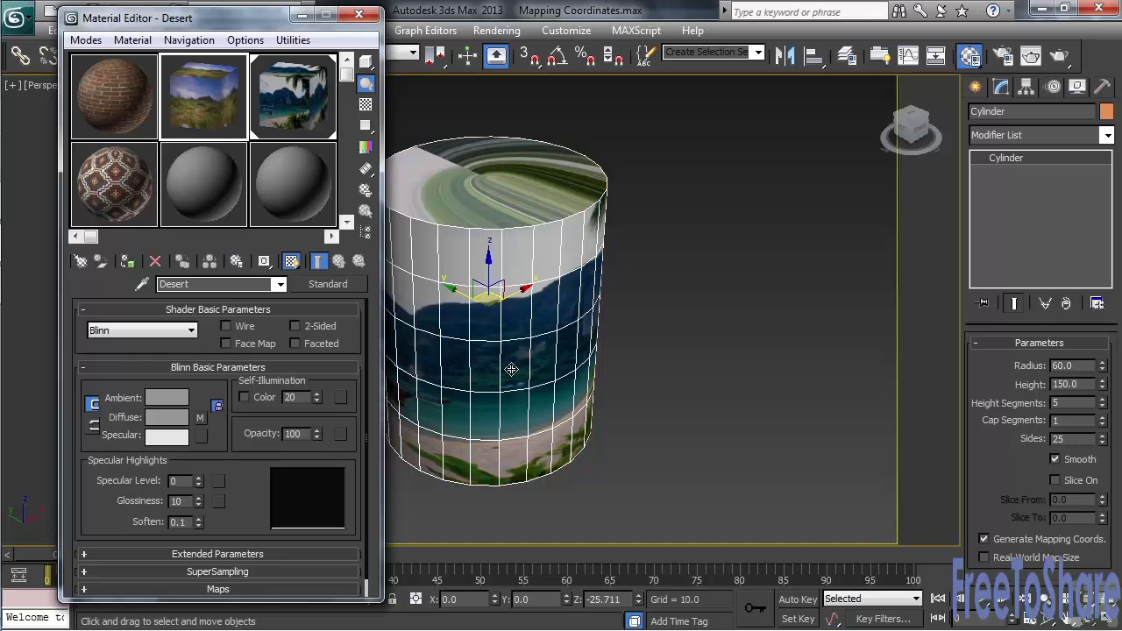
{"action": "left_click", "coordinate": [359, 14]}
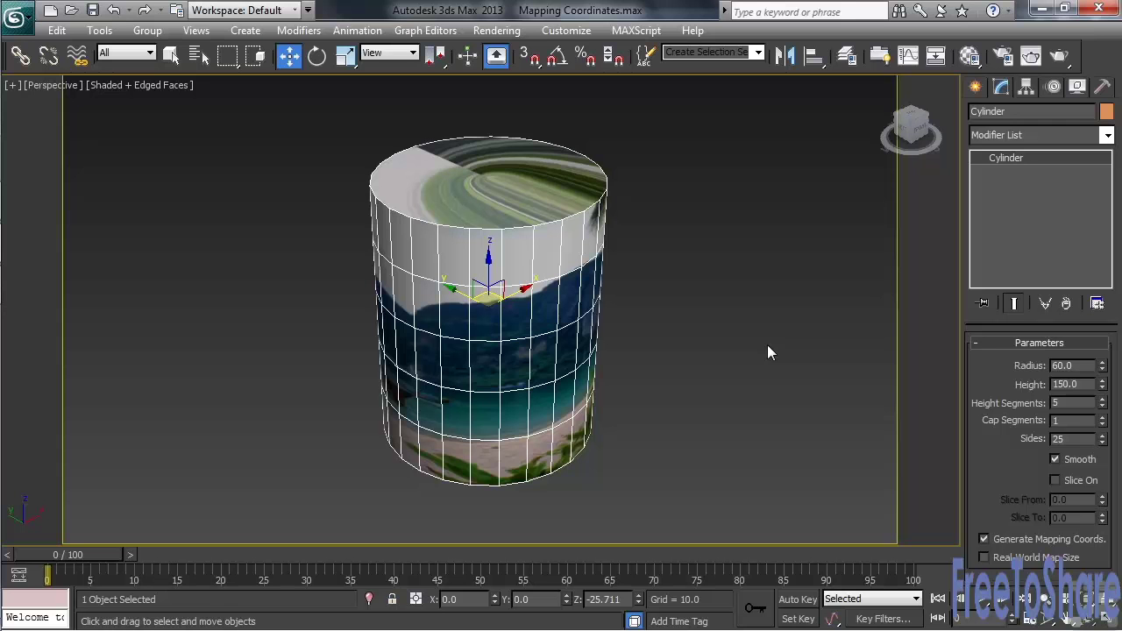
Step: Add a UVW Map modifier to the cylinder and set it to Cylindrical mapping with Cap enabled
{"action": "left_click", "coordinate": [1107, 135]}
{"action": "scroll", "coordinate": [1092, 456], "scroll_direction": "down", "scroll_amount": 10}
{"action": "scroll", "coordinate": [1092, 456], "scroll_direction": "down", "scroll_amount": 3}
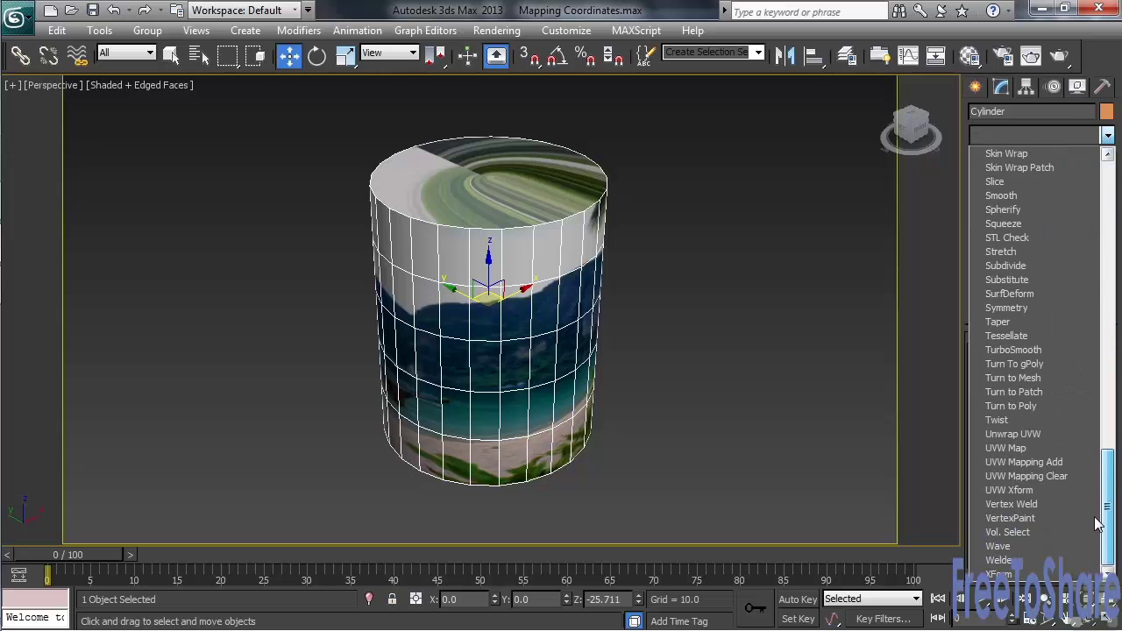
{"action": "left_click", "coordinate": [1037, 449]}
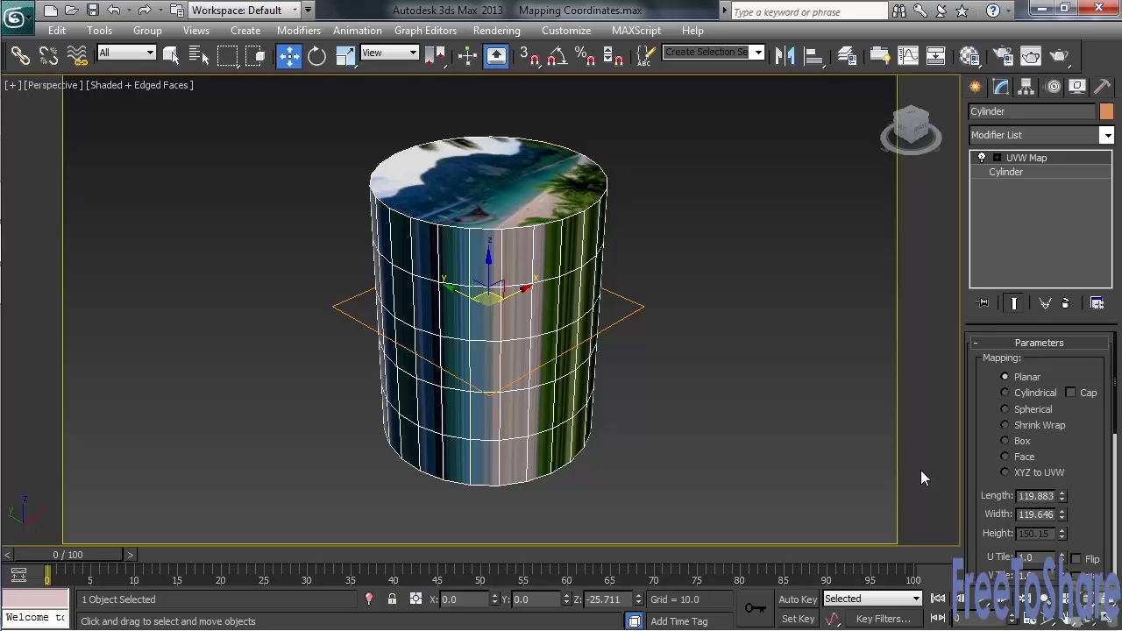
{"action": "left_click", "coordinate": [1005, 393]}
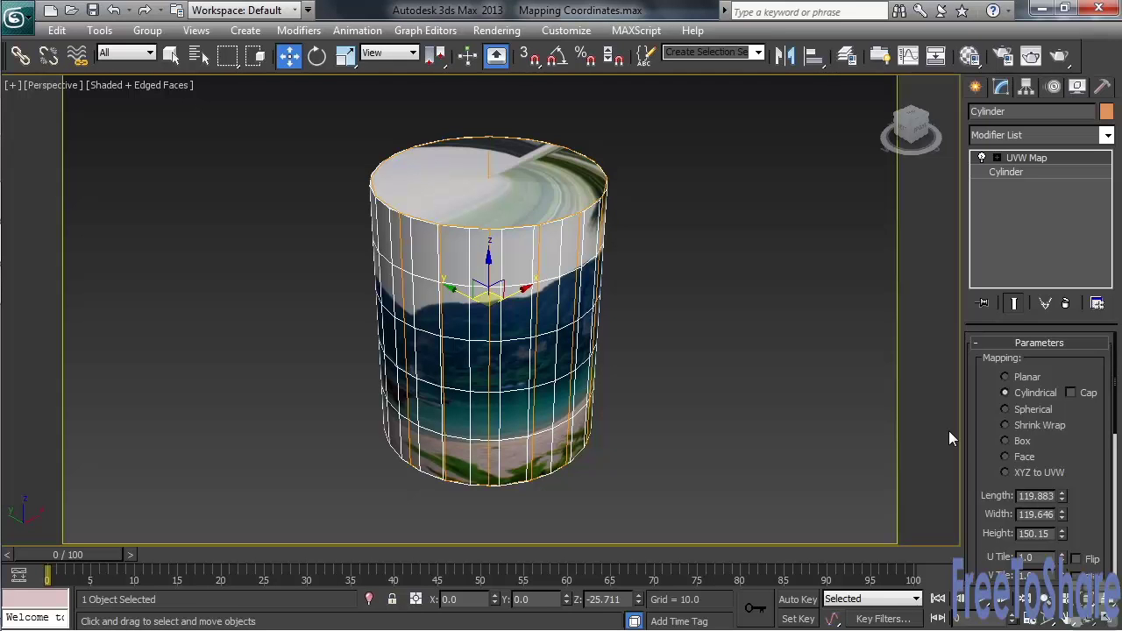
{"action": "left_click", "coordinate": [1071, 393]}
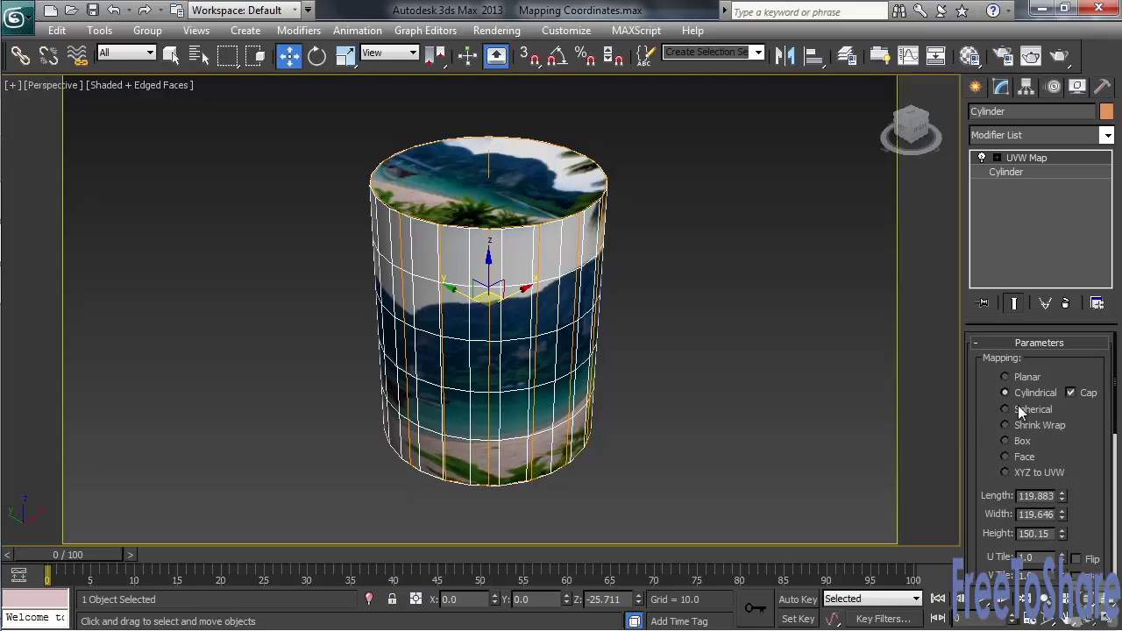
Step: Rotate the cylindrical mapping gizmo about its vertical axis to turn the seam away from the cylinder's back, and hide the edged faces
{"action": "middle_click_drag", "start_coordinate": [617, 421], "coordinate": [683, 430], "text": "alt"}
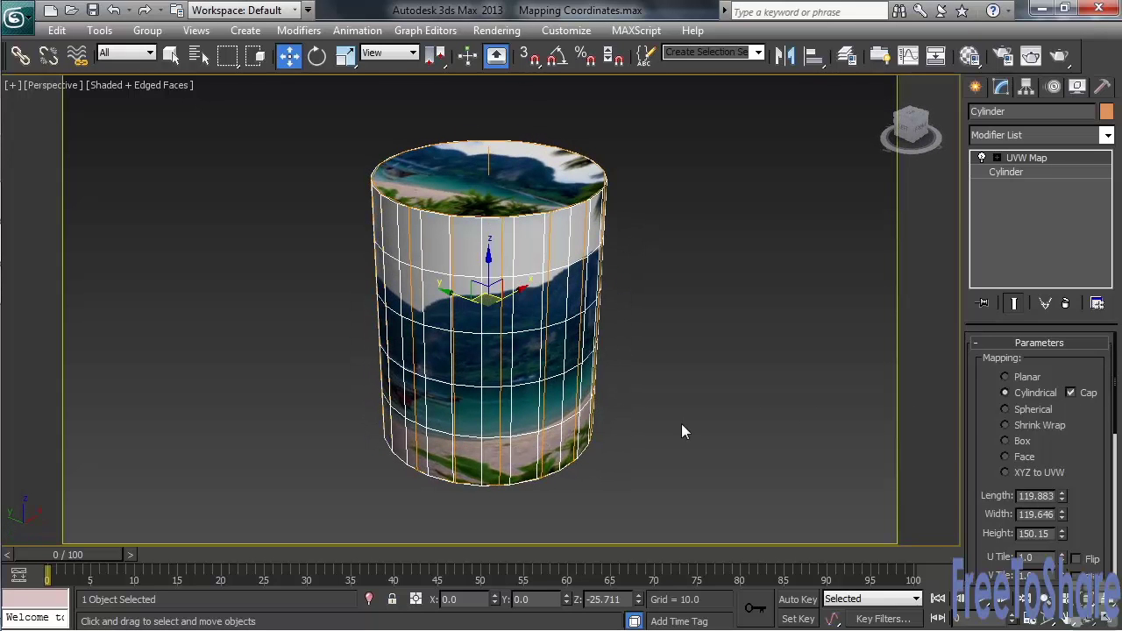
{"action": "middle_click_drag", "start_coordinate": [586, 361], "coordinate": [183, 338], "text": "alt"}
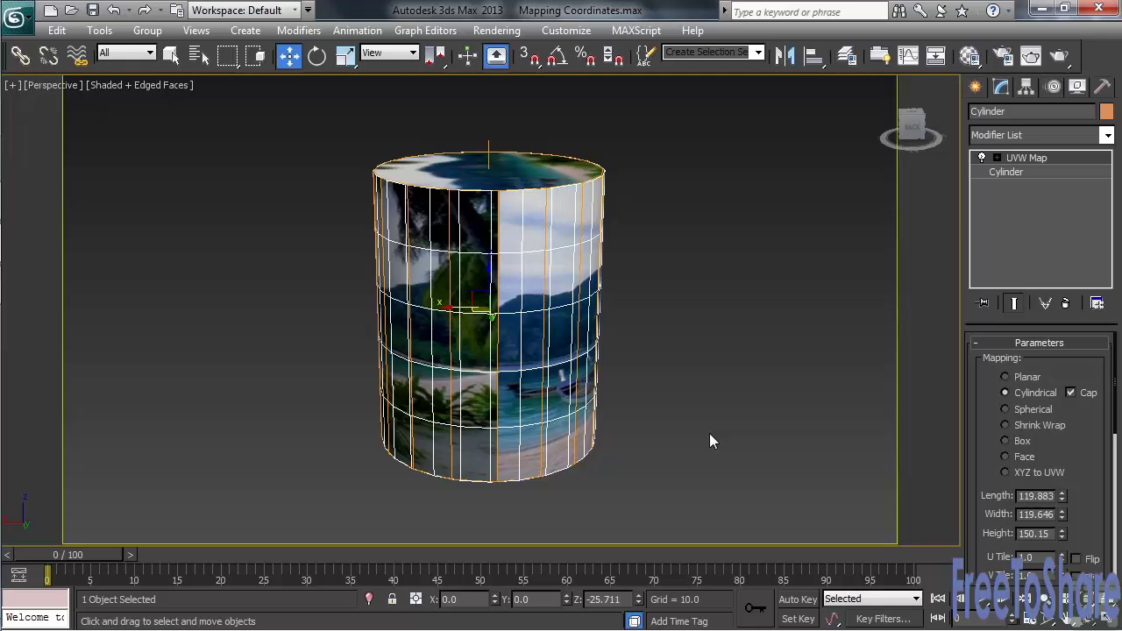
{"action": "left_click", "coordinate": [996, 159]}
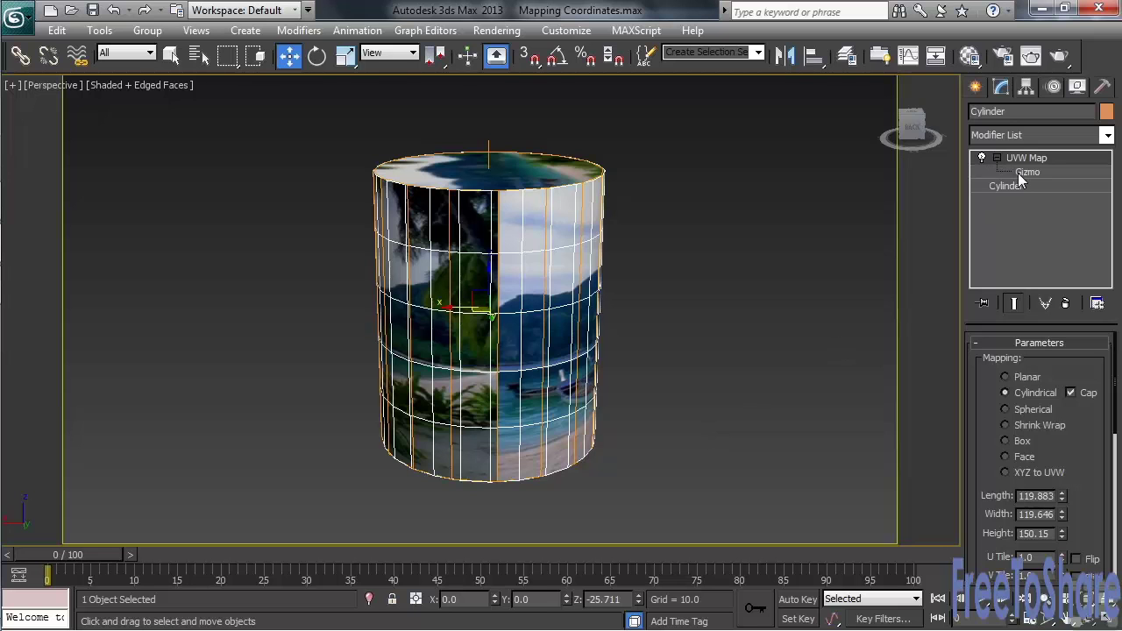
{"action": "left_click", "coordinate": [1018, 172]}
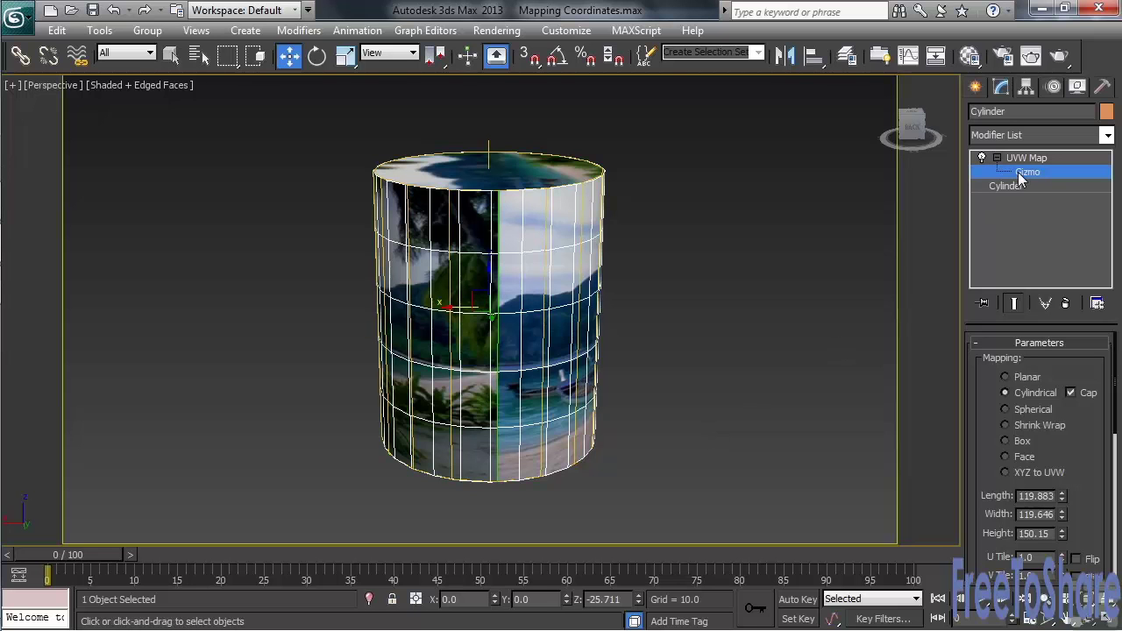
{"action": "right_click", "coordinate": [527, 336]}
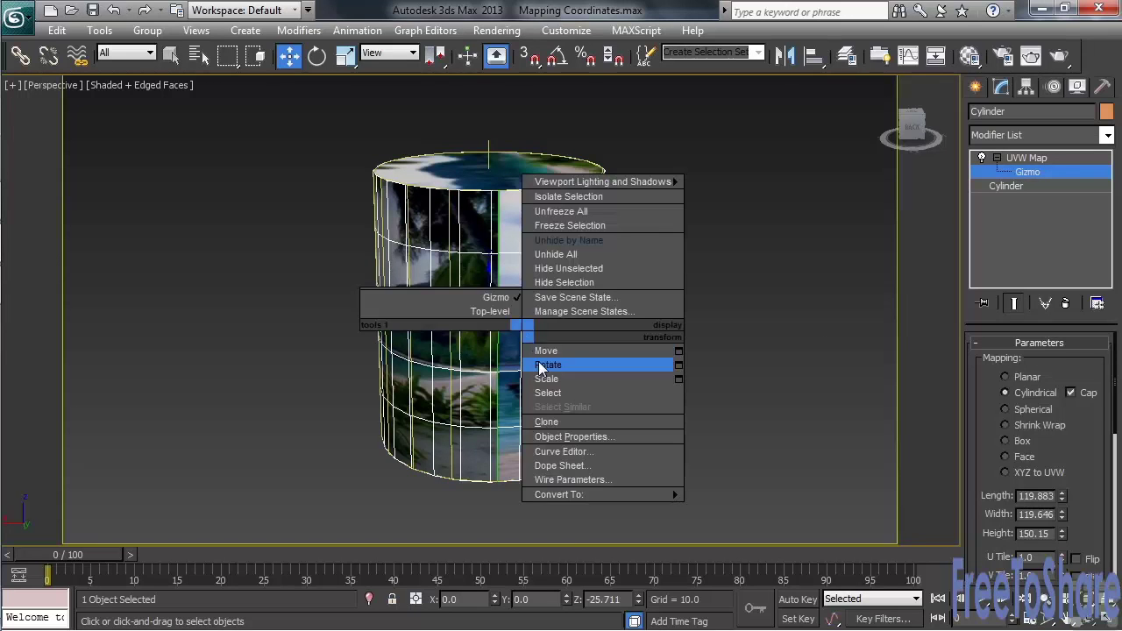
{"action": "left_click", "coordinate": [548, 365]}
{"action": "left_click_drag", "start_coordinate": [517, 322], "coordinate": [155, 277]}
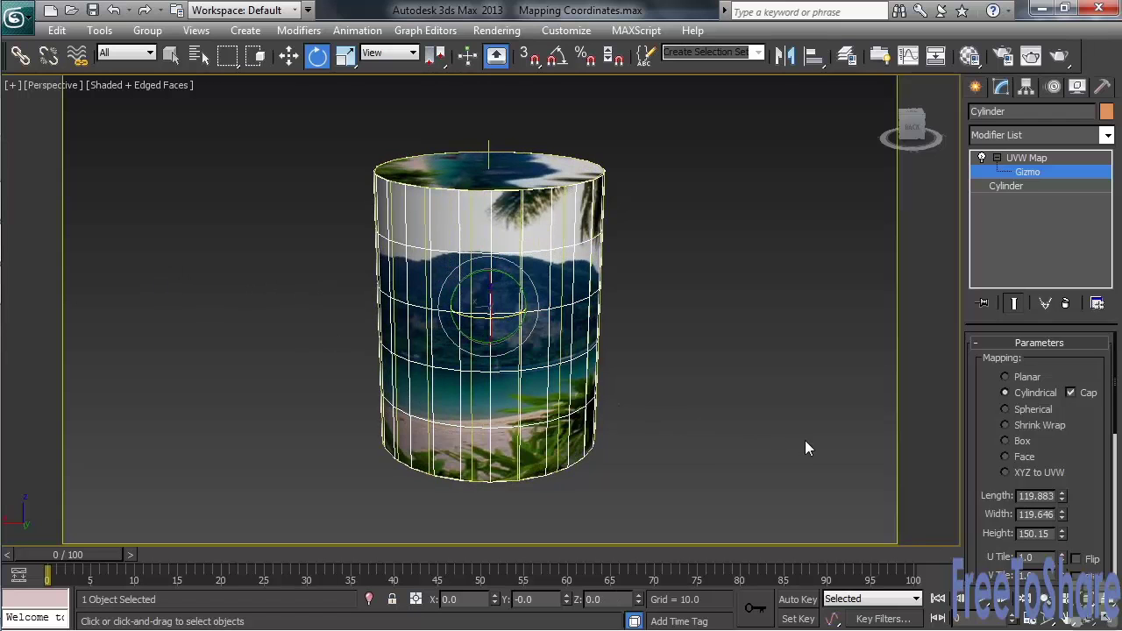
{"action": "key", "text": "F4"}
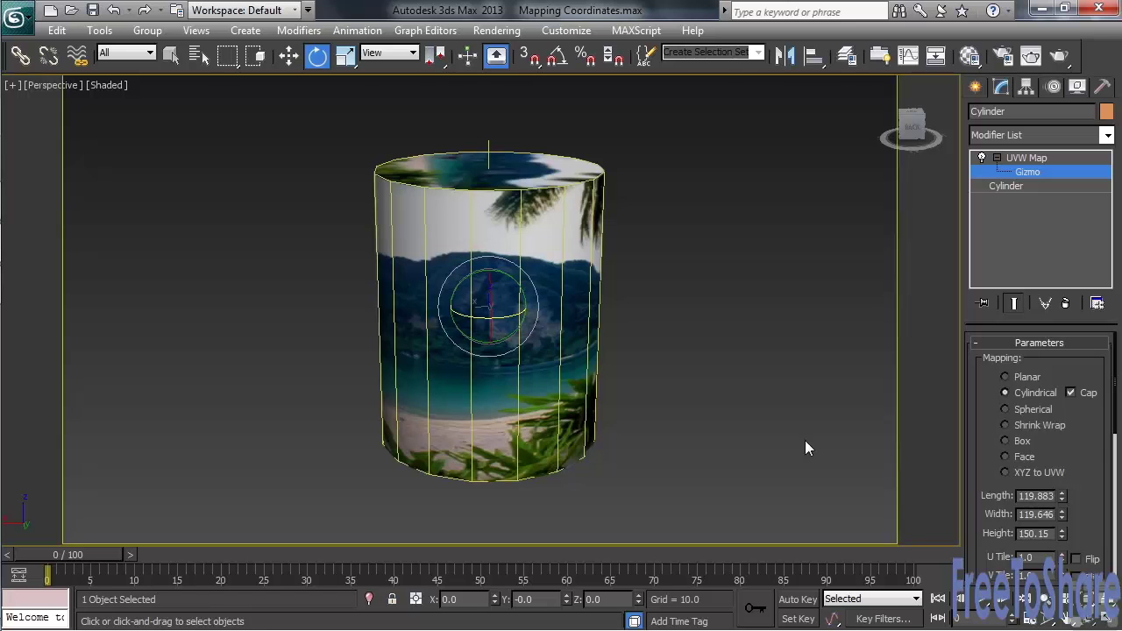
Step: Delete the cylinder and unhide the Sphere object by name
{"action": "key", "text": "Delete"}
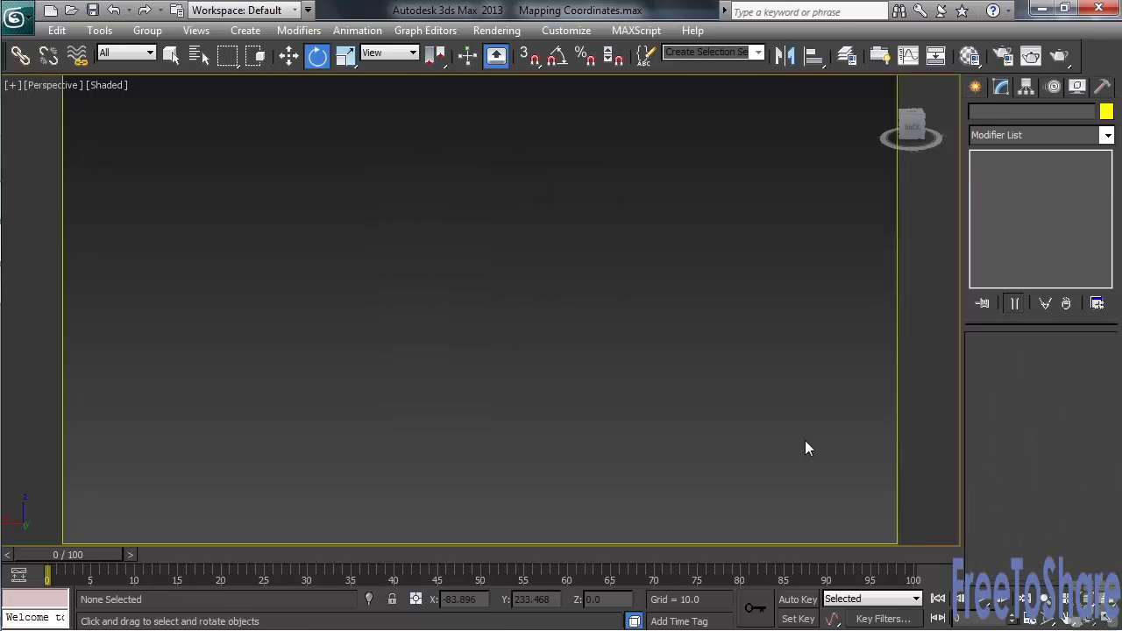
{"action": "right_click", "coordinate": [804, 440]}
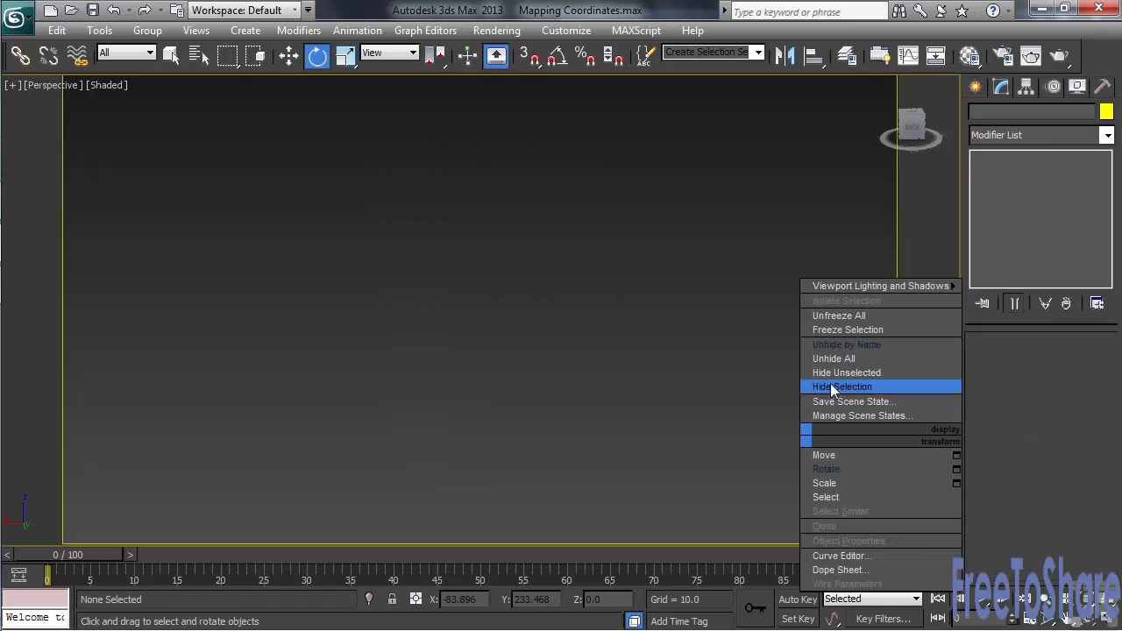
{"action": "left_click", "coordinate": [844, 345]}
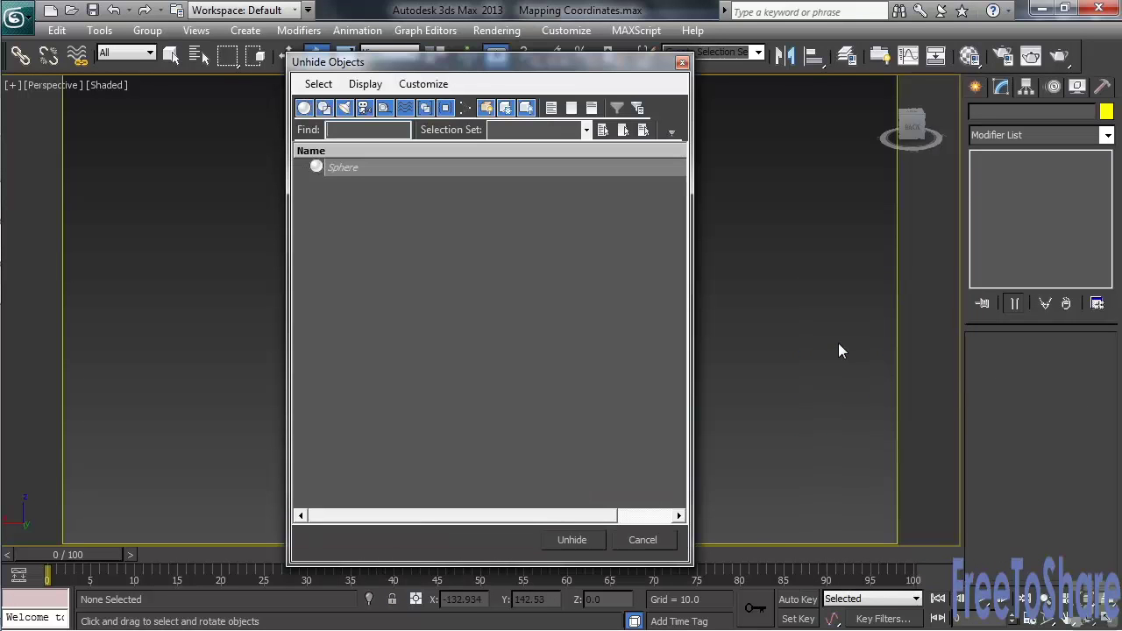
{"action": "left_click", "coordinate": [342, 168]}
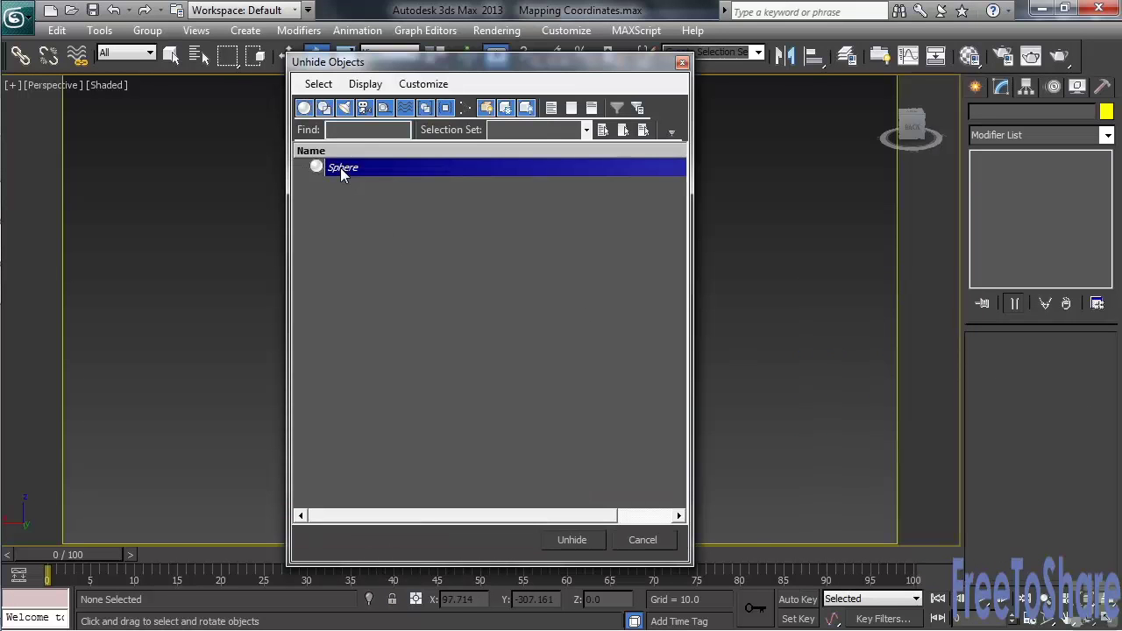
{"action": "double_click", "coordinate": [340, 167]}
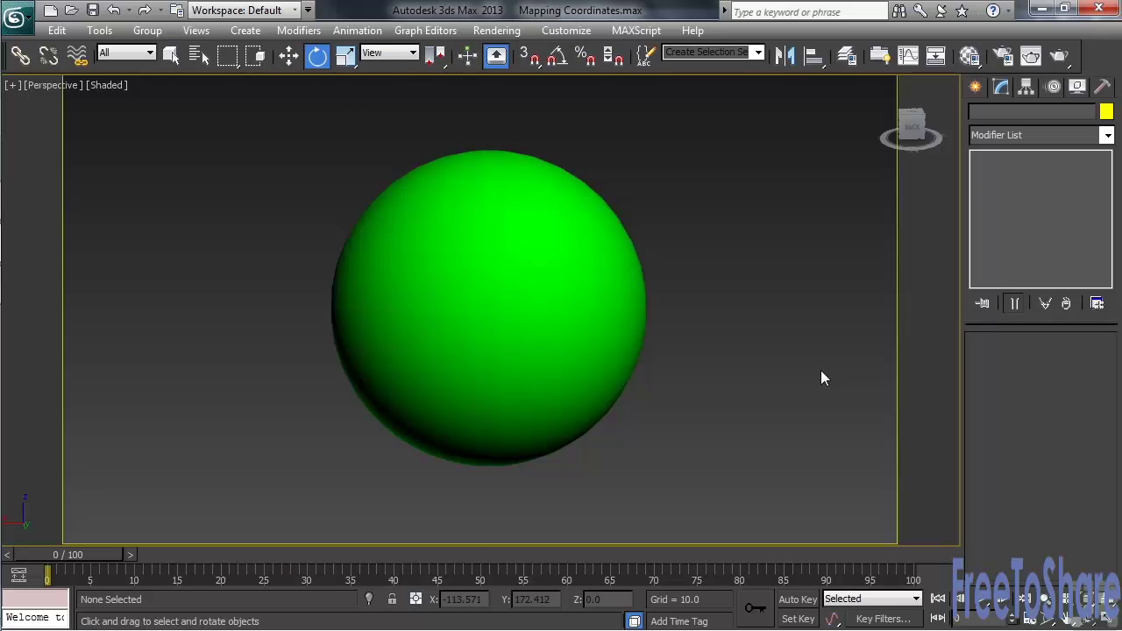
Step: Select the sphere and switch its Generate Mapping Coords option off and back on
{"action": "left_click", "coordinate": [584, 382]}
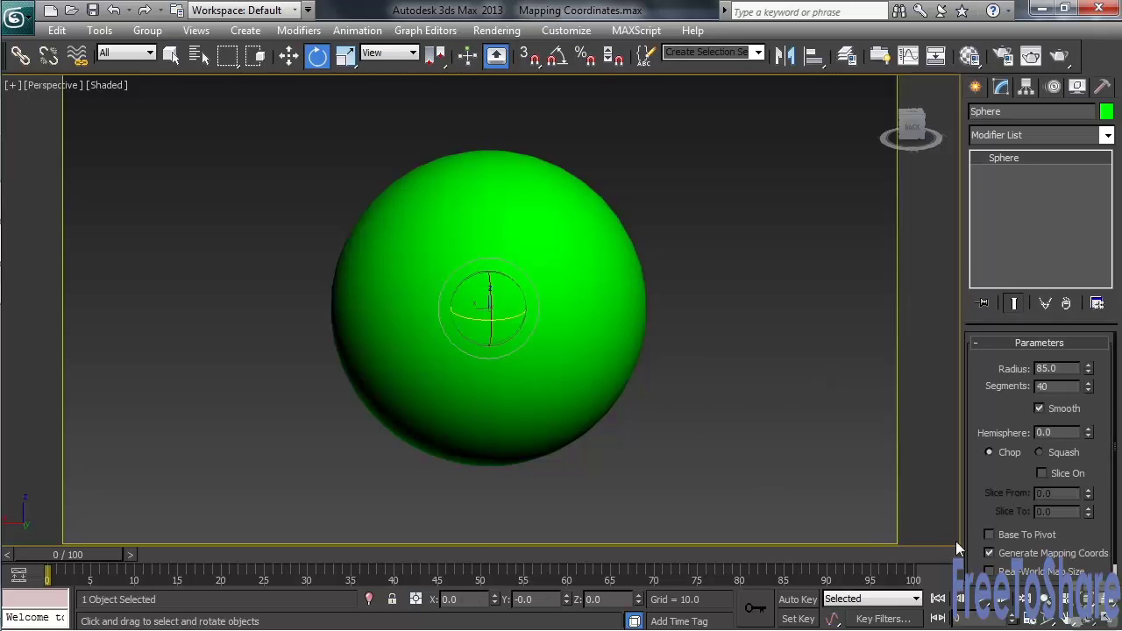
{"action": "left_click", "coordinate": [990, 554]}
{"action": "left_click", "coordinate": [990, 554]}
Step: Add a UVW Map modifier to the sphere and set its mapping type to Spherical
{"action": "left_click", "coordinate": [1107, 135]}
{"action": "left_click_drag", "start_coordinate": [1110, 211], "coordinate": [1108, 517]}
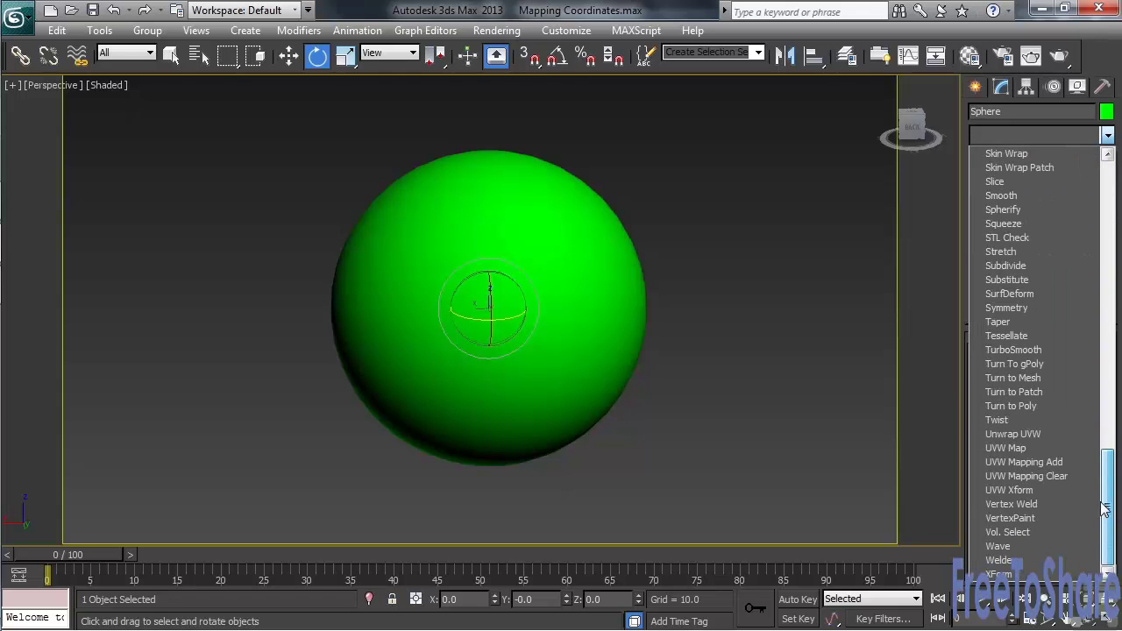
{"action": "left_click", "coordinate": [1048, 451]}
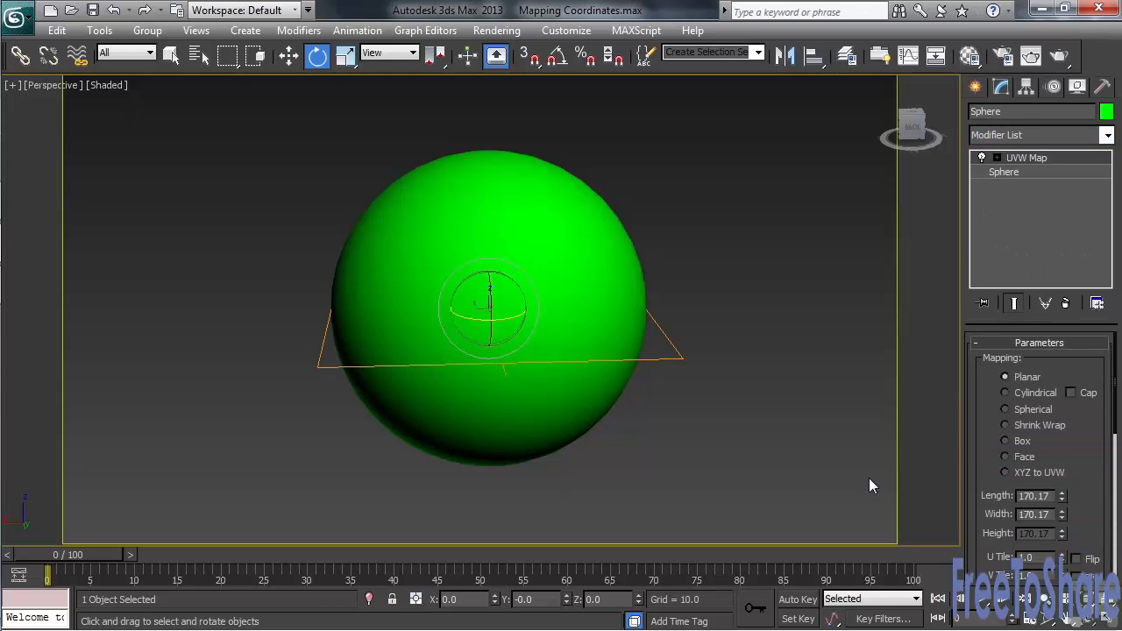
{"action": "left_click", "coordinate": [1007, 409]}
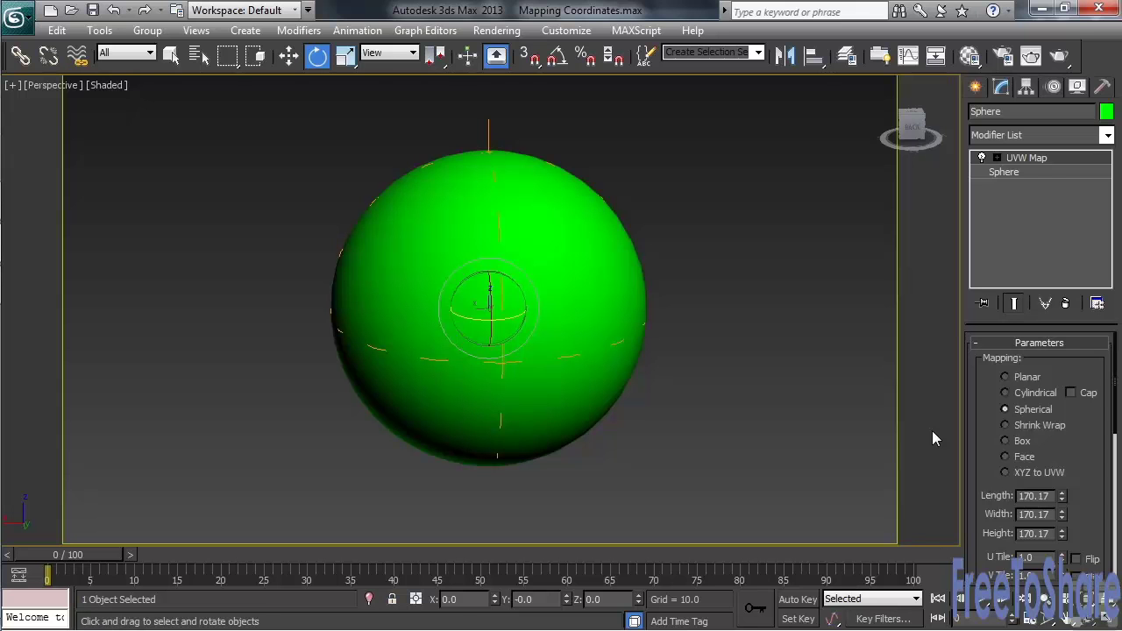
Step: Assign the red and white geometric pattern material from the fourth sample slot to the sphere and close the Material Editor
{"action": "key", "text": "m"}
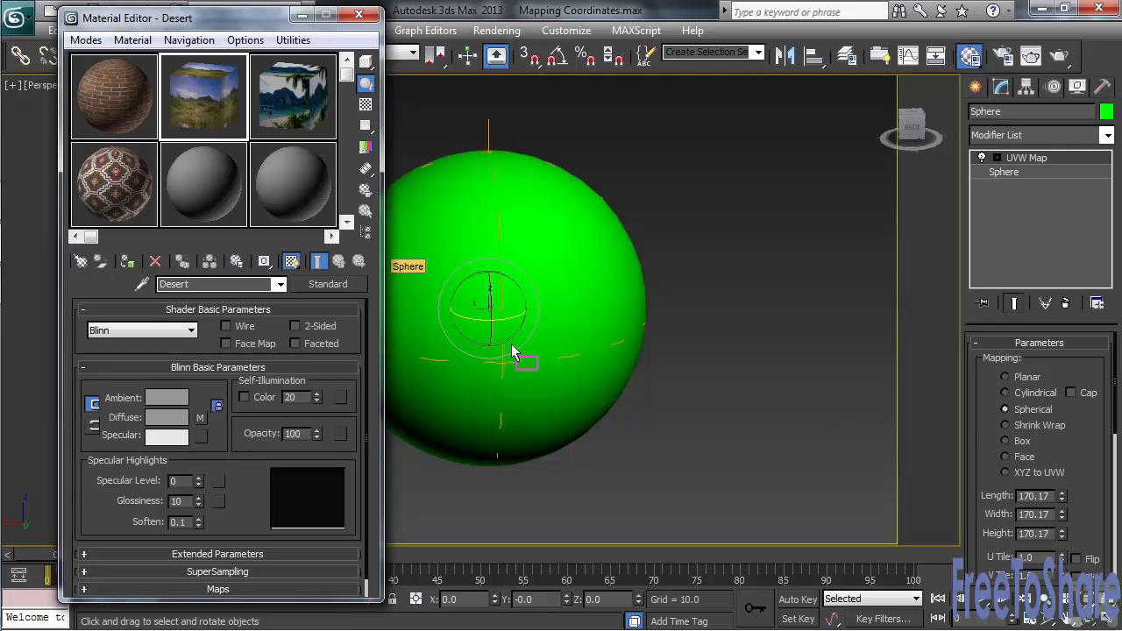
{"action": "left_click_drag", "start_coordinate": [529, 353], "coordinate": [530, 353]}
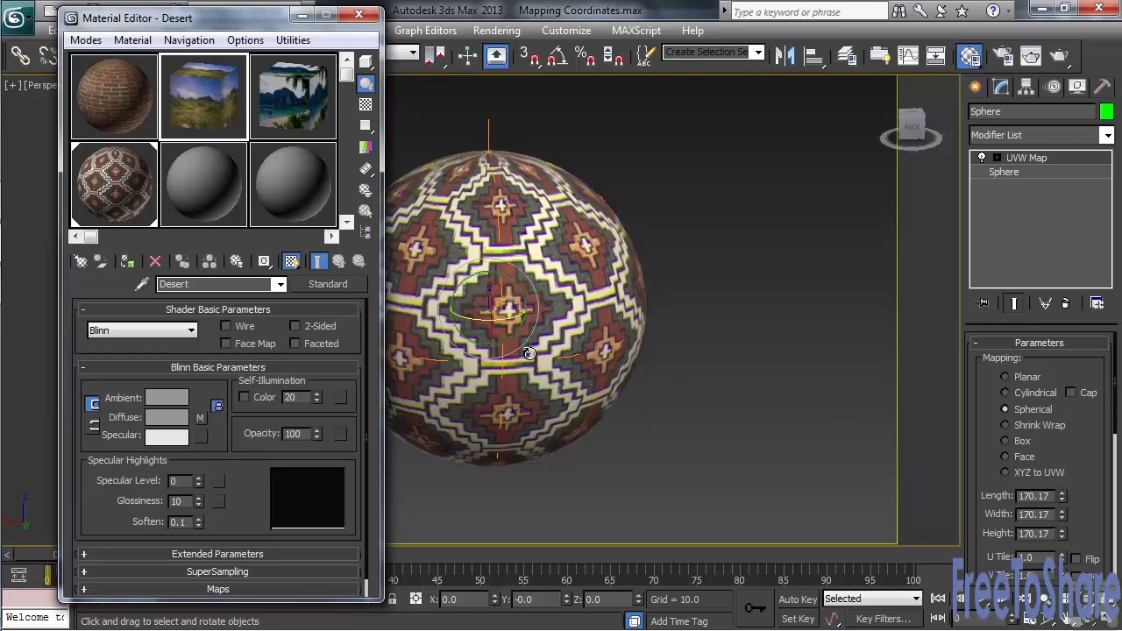
{"action": "left_click", "coordinate": [358, 14]}
Step: Leave the rotate tool and change the sphere's UVW mapping type to Shrink Wrap
{"action": "middle_click_drag", "start_coordinate": [694, 321], "coordinate": [710, 381], "text": "alt"}
{"action": "key", "text": "q"}
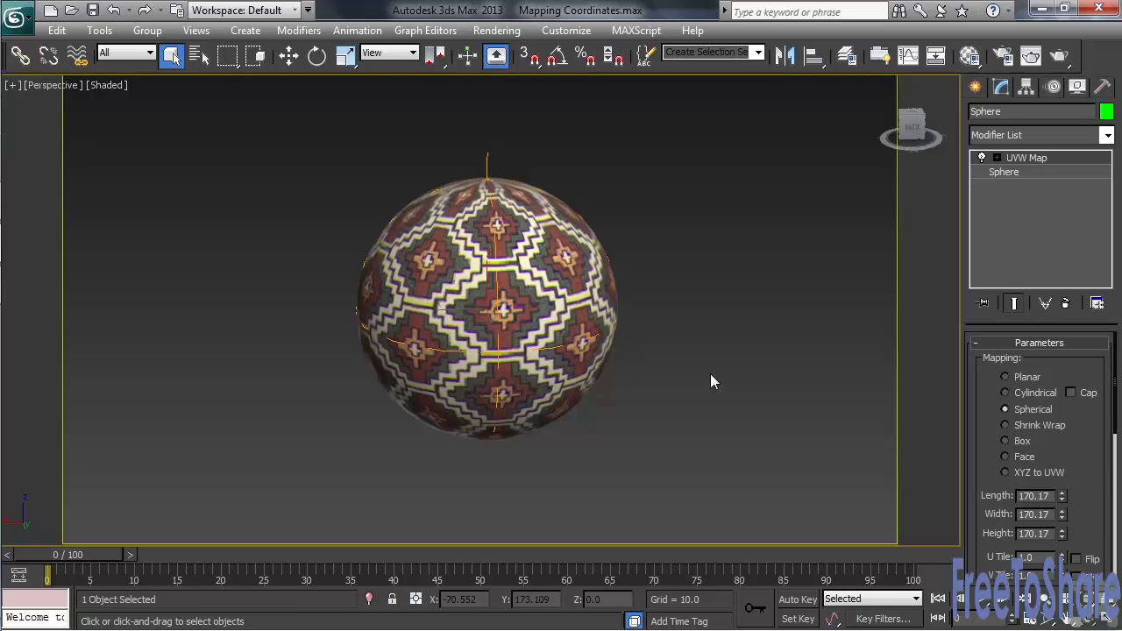
{"action": "left_click", "coordinate": [1005, 425]}
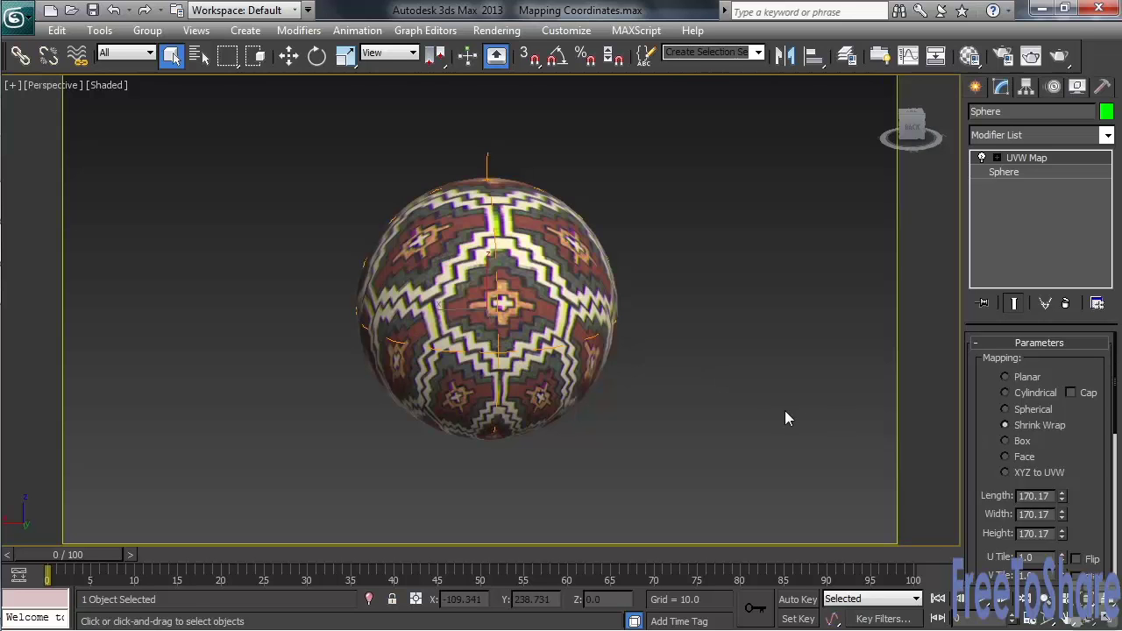
{"action": "middle_click_drag", "start_coordinate": [683, 372], "coordinate": [651, 399], "text": "alt"}
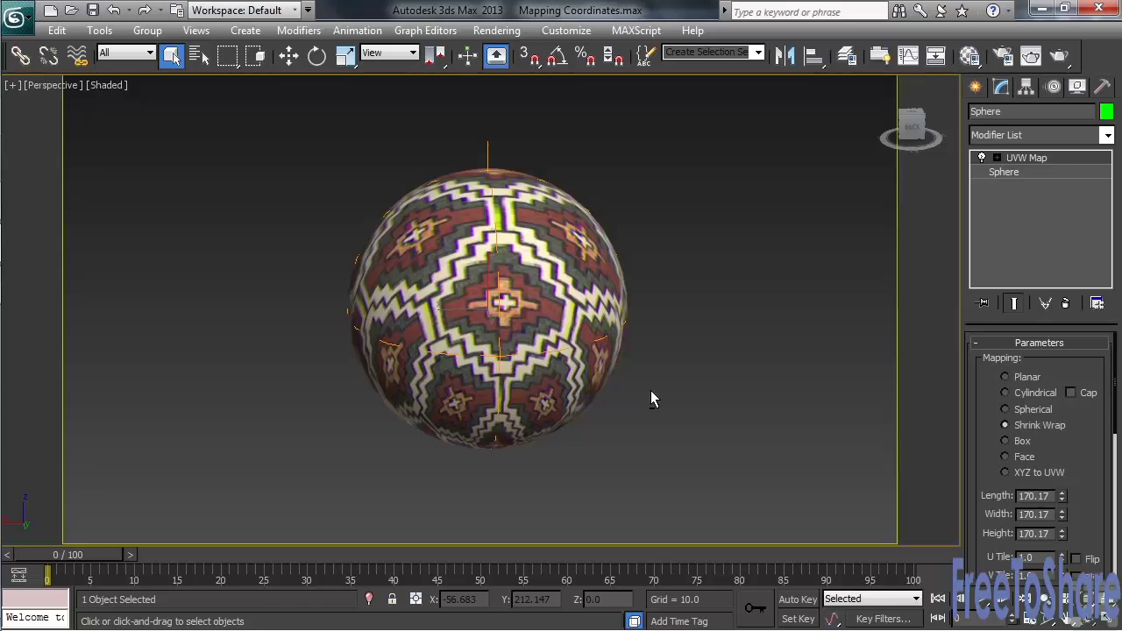
Step: Set the sphere's mapping type to Face, then reduce its base segments to 14 with edged faces shown
{"action": "left_click", "coordinate": [1006, 457]}
{"action": "left_click", "coordinate": [1004, 173]}
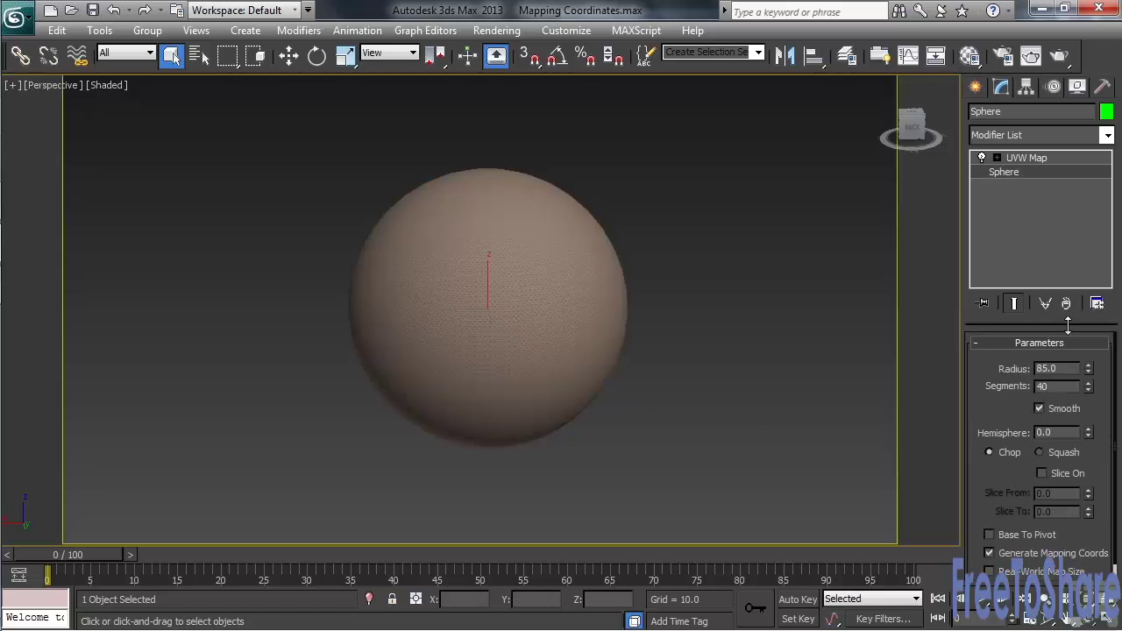
{"action": "left_click", "coordinate": [1088, 391]}
{"action": "left_click_drag", "start_coordinate": [1082, 479], "coordinate": [1014, 619]}
{"action": "key", "text": "F4"}
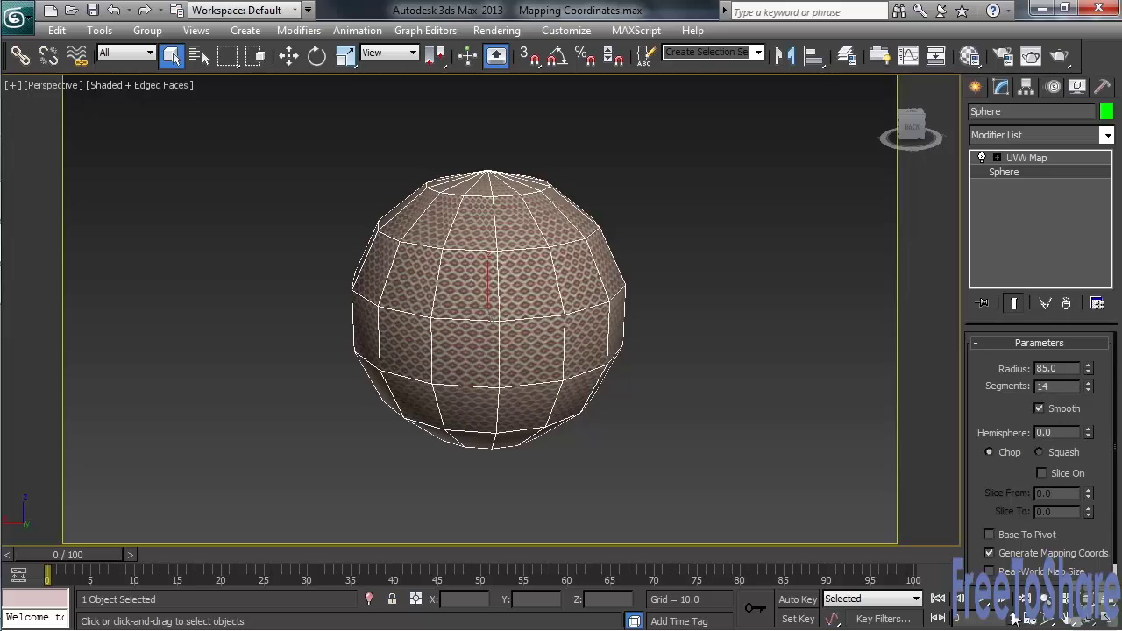